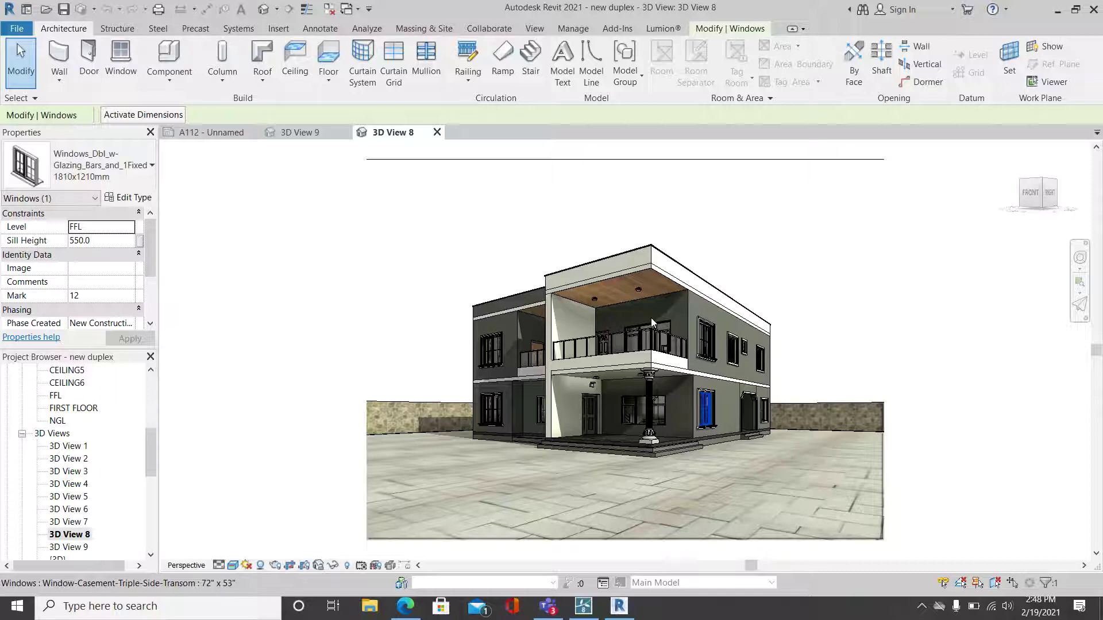
pyautogui.click(663, 29)
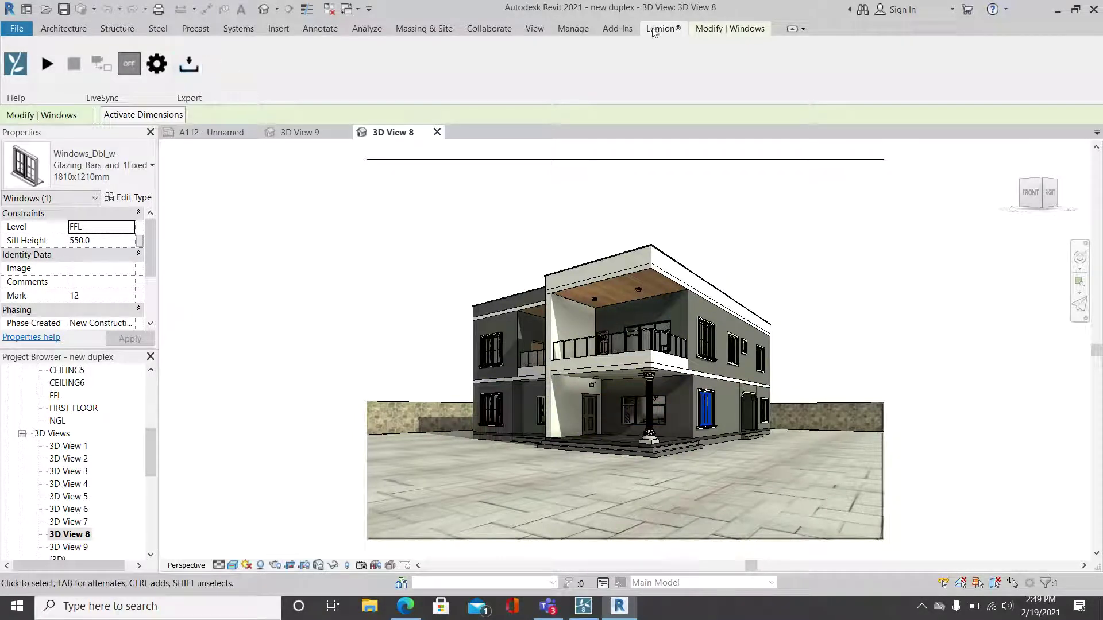
pyautogui.click(190, 66)
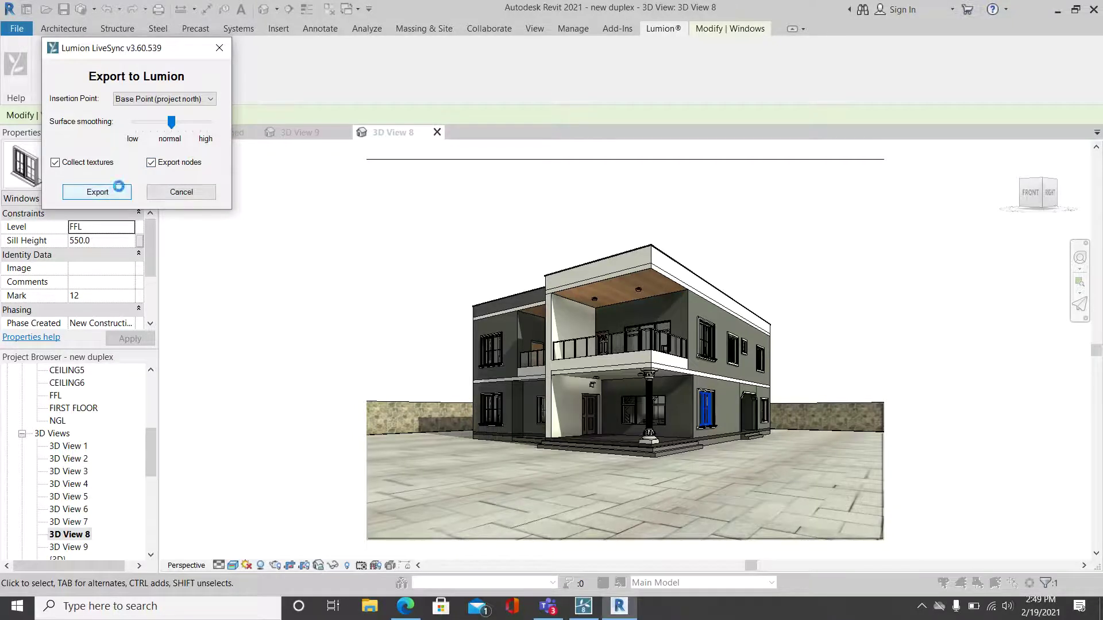
pyautogui.click(118, 191)
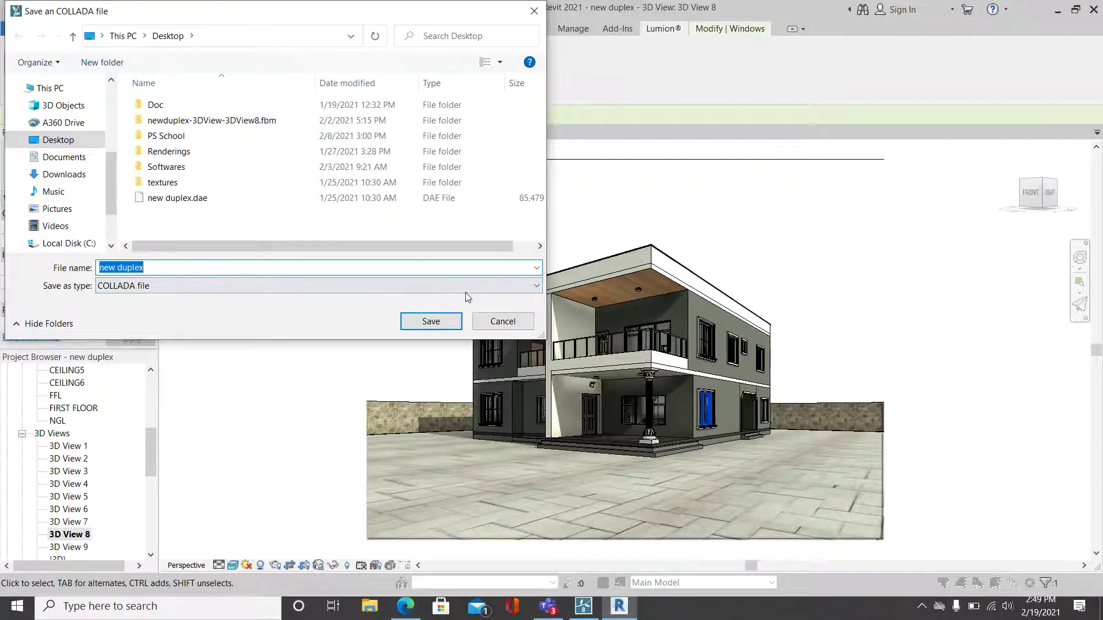
pyautogui.click(505, 323)
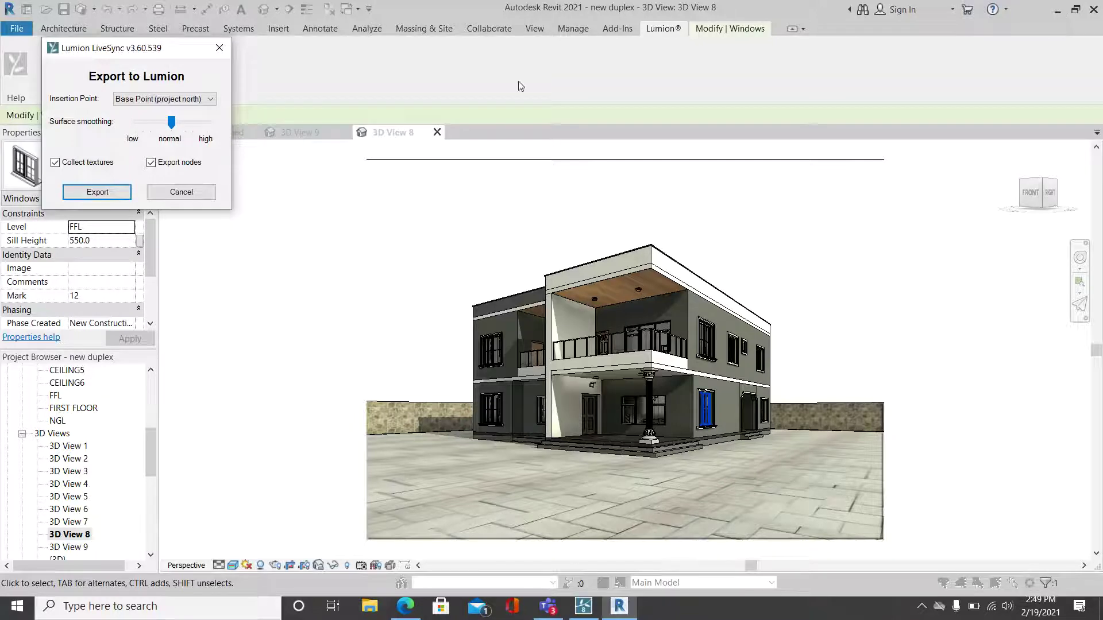
pyautogui.click(217, 53)
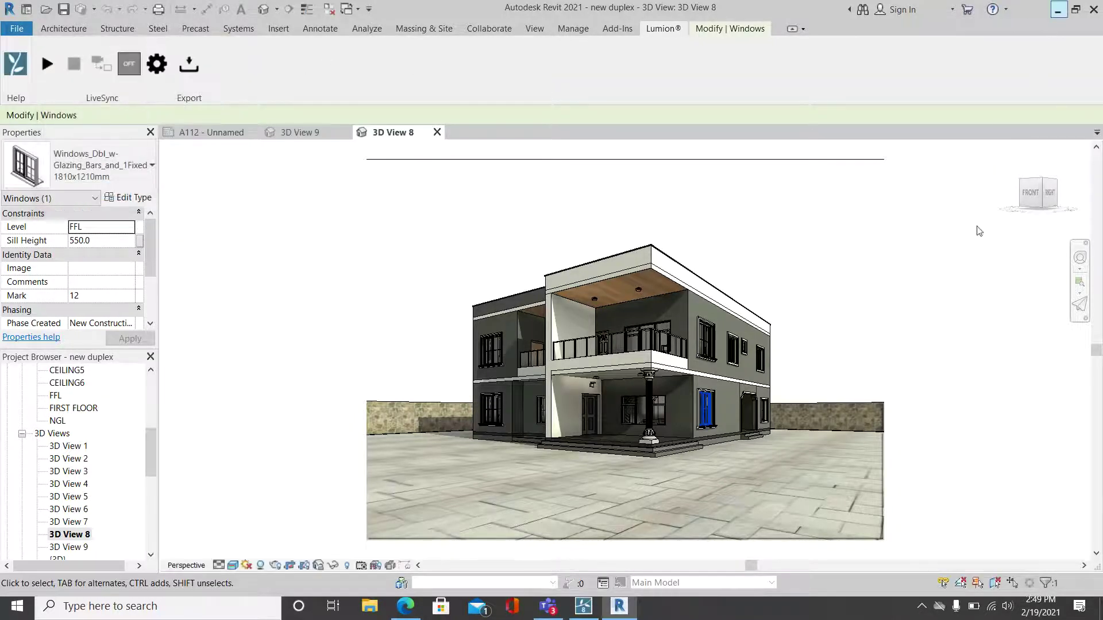
# Step: Switch to Lumion and start a new scene from the green plain template with the blue daytime sky
pyautogui.click(584, 607)
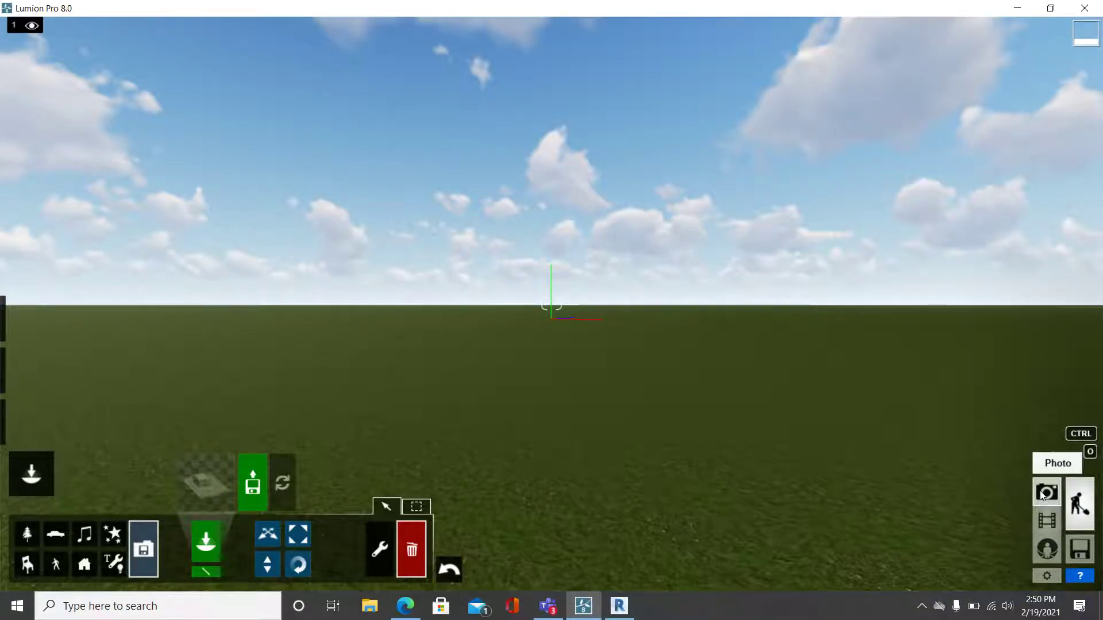
pyautogui.click(1079, 551)
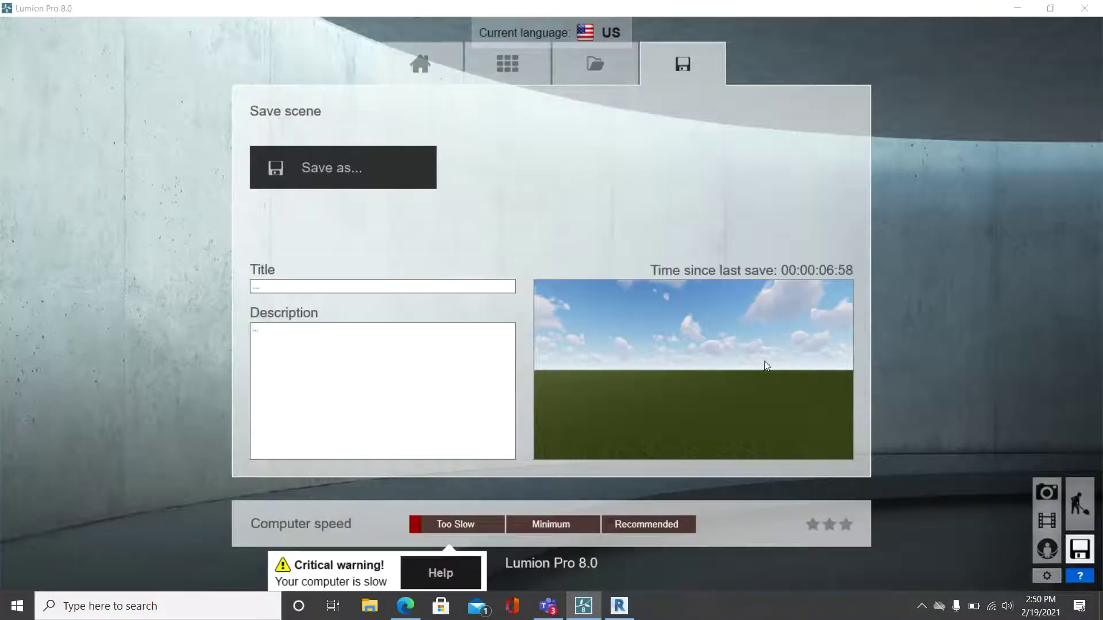
pyautogui.click(435, 56)
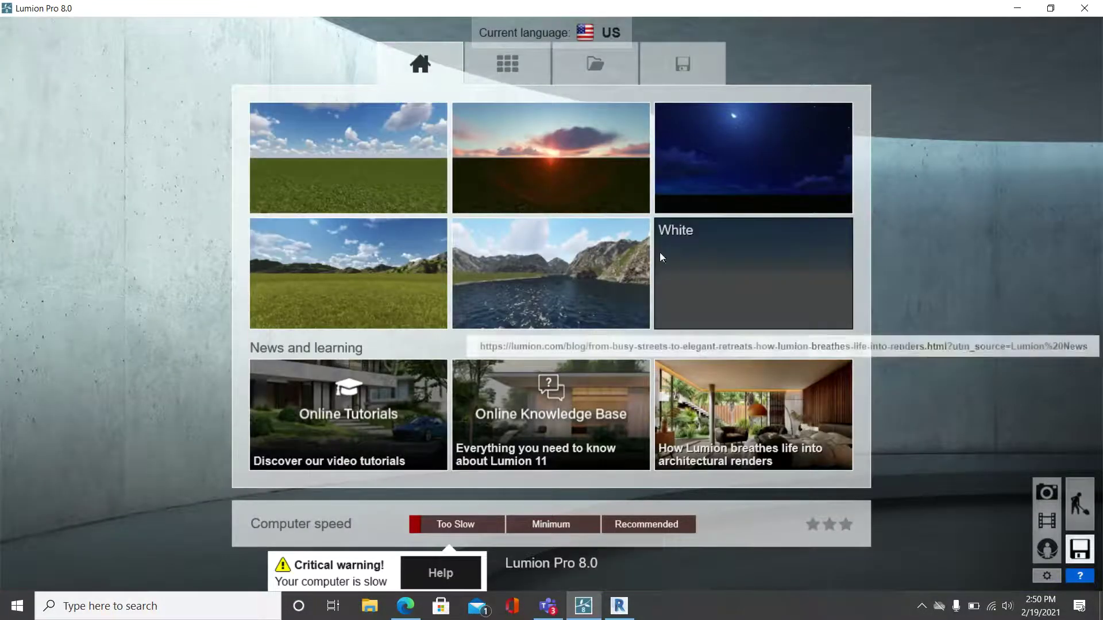
pyautogui.click(305, 171)
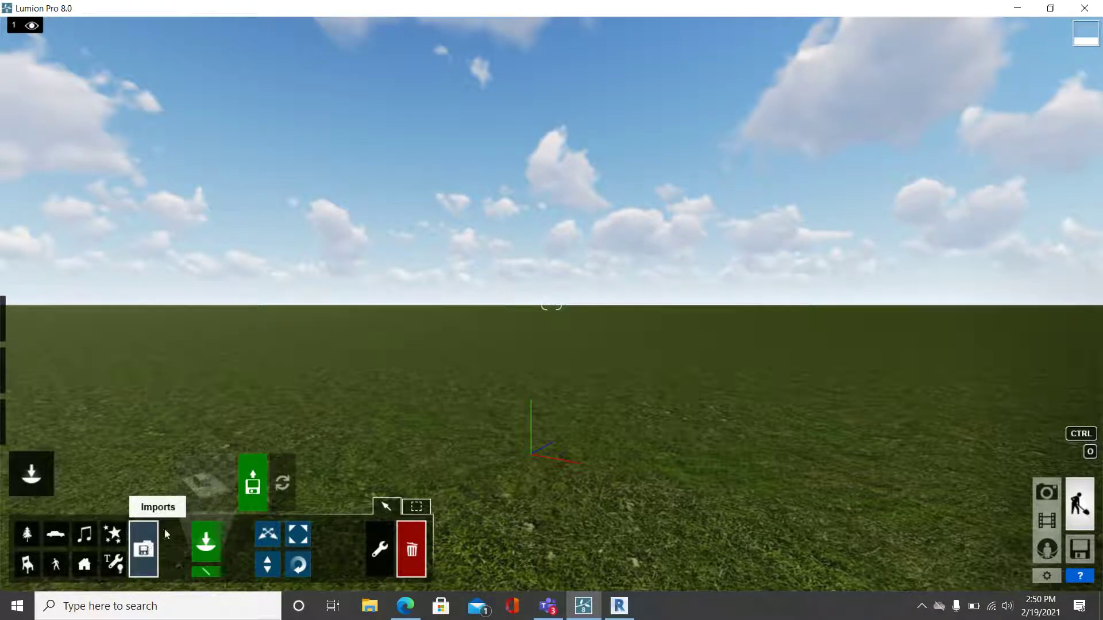
# Step: Import new duplex.dae from the Desktop into the model library under the name new duplex12
pyautogui.click(256, 485)
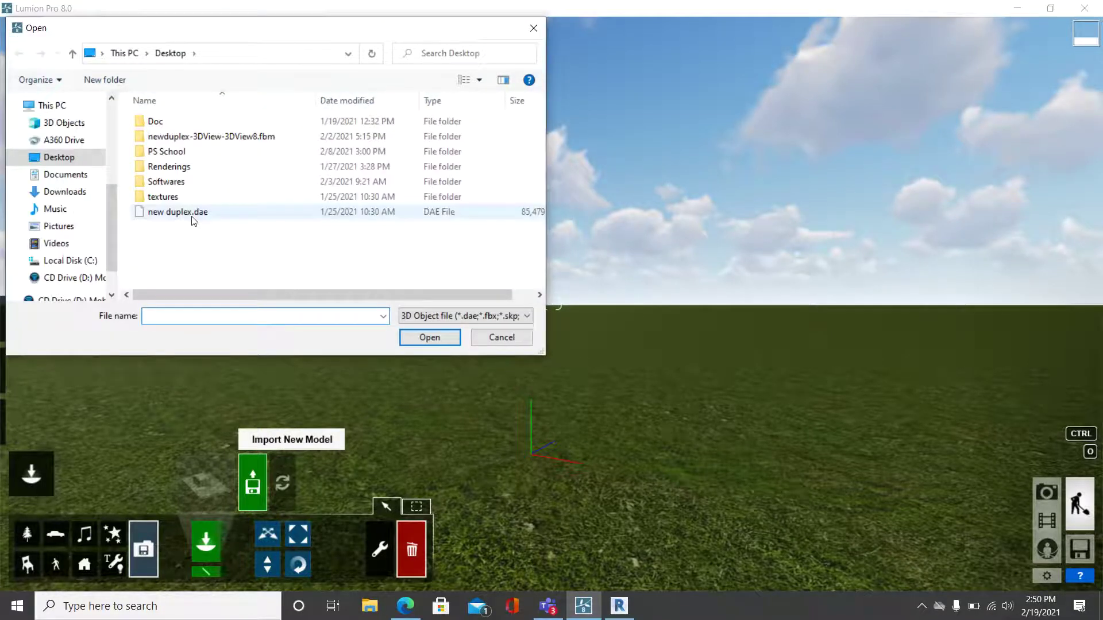
pyautogui.click(192, 217)
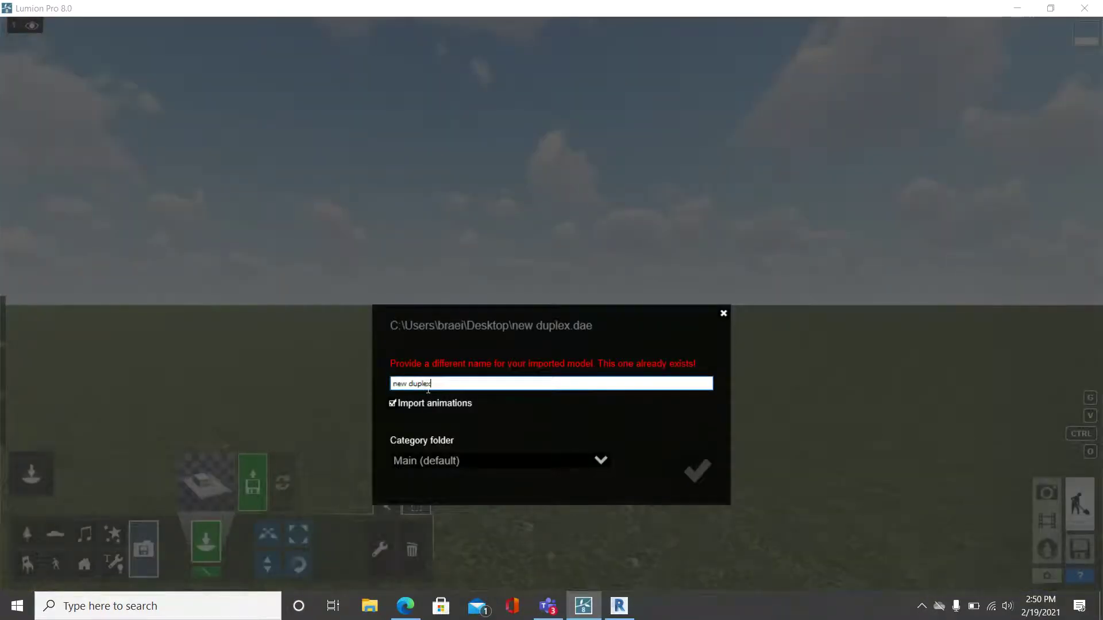
pyautogui.write('12')
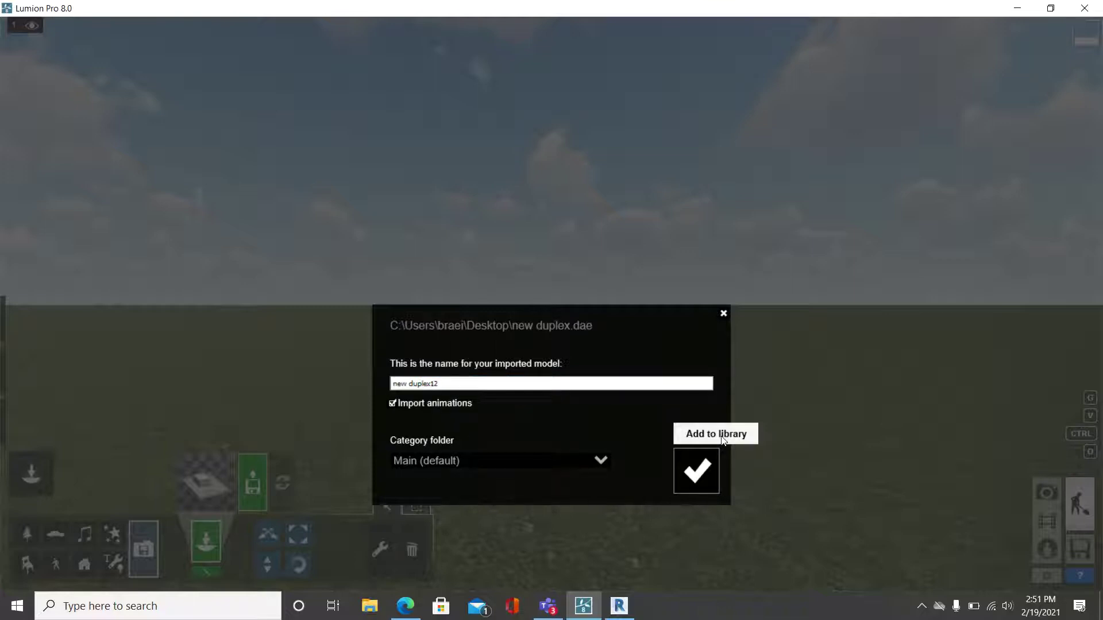
pyautogui.click(705, 456)
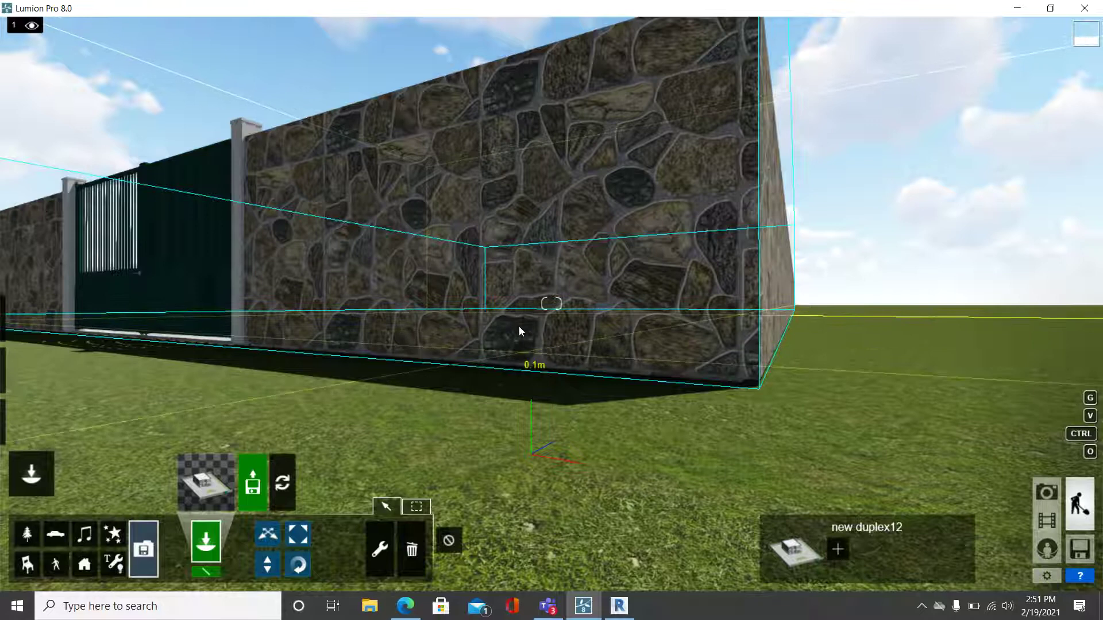
# Step: Store the camera view of the duplex's front corner from inside the compound as Photo 1 and Photo 2
pyautogui.press('w')
pyautogui.press('w')
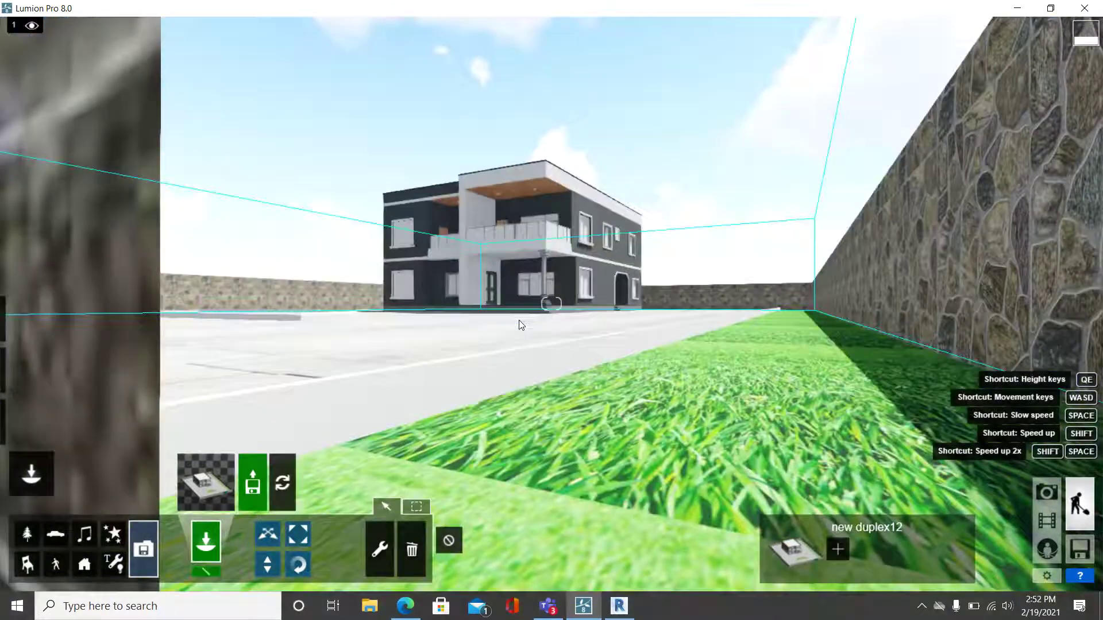
pyautogui.press('w')
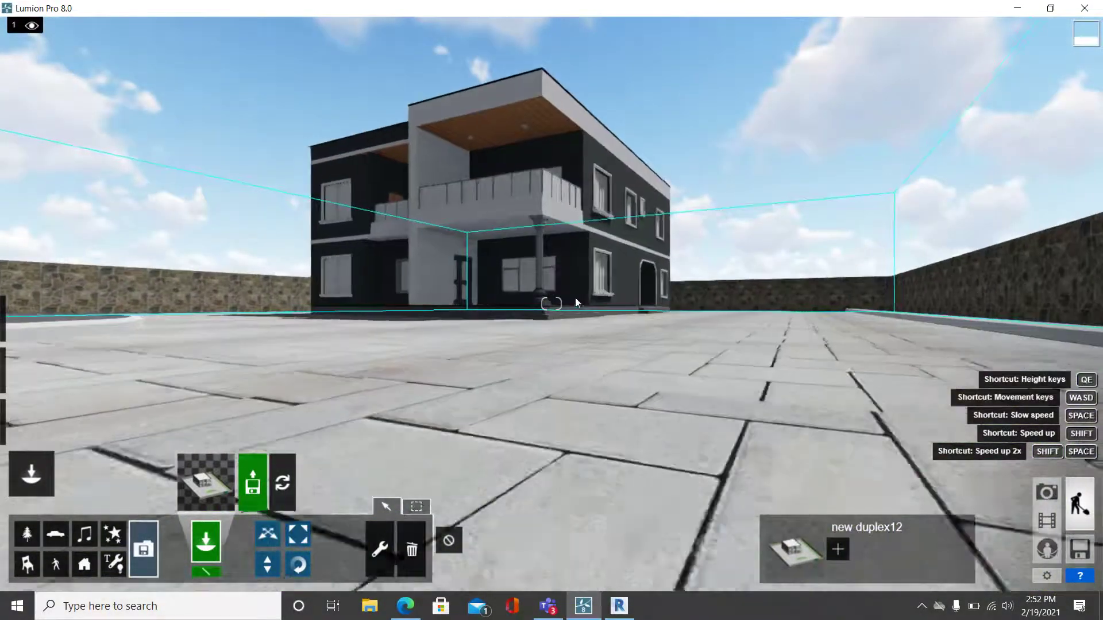
pyautogui.moveTo(633, 268); pyautogui.dragTo(656, 461)
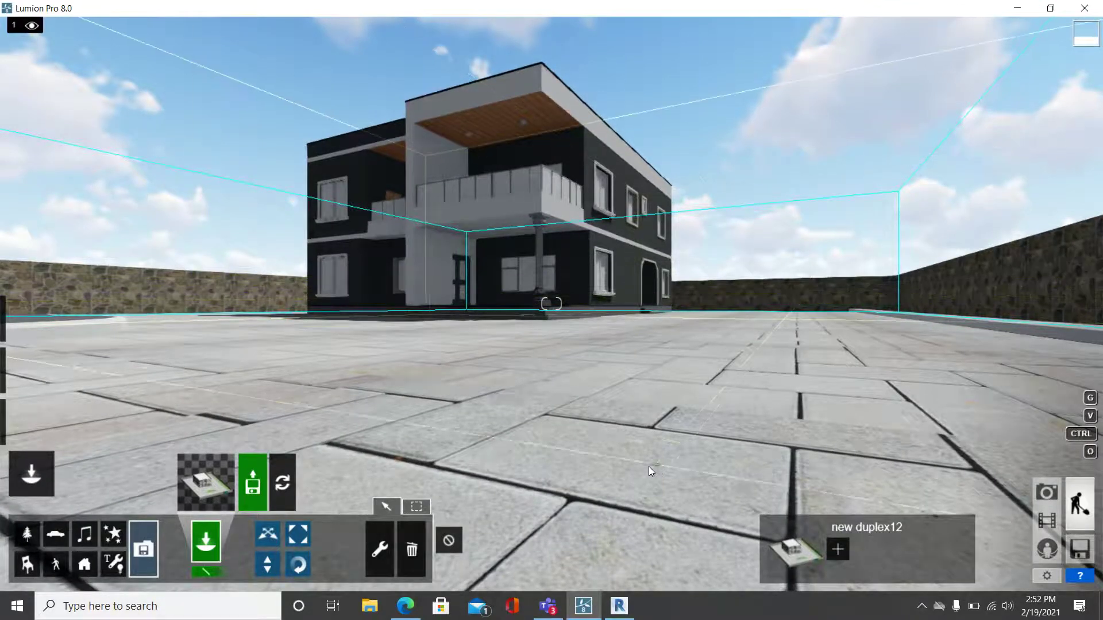
pyautogui.moveTo(588, 332); pyautogui.dragTo(588, 284)
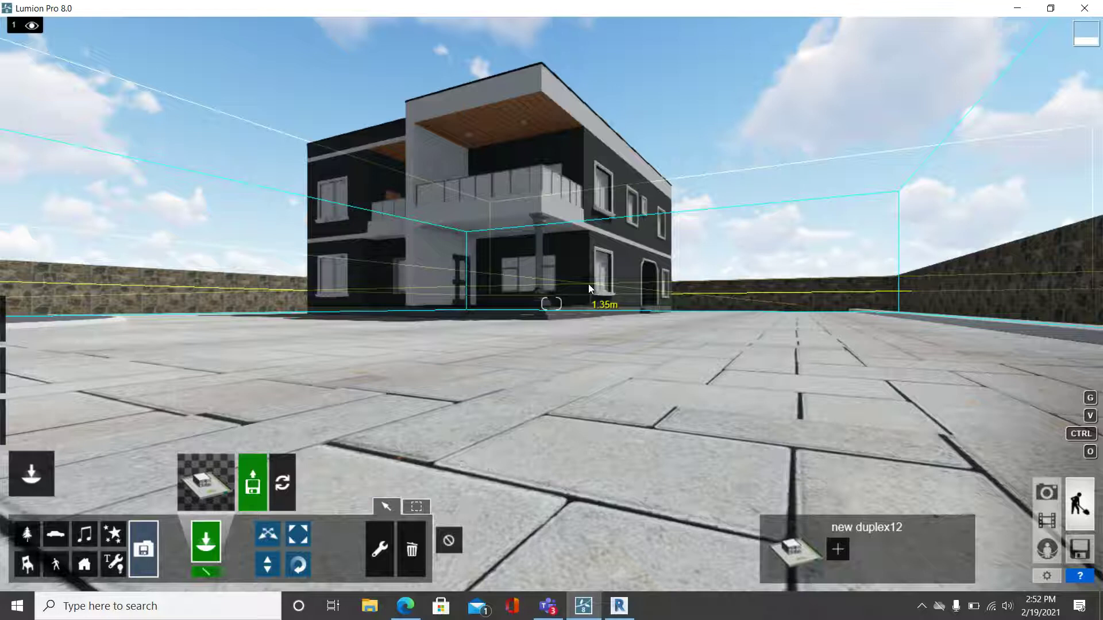
pyautogui.moveTo(588, 283); pyautogui.dragTo(586, 308)
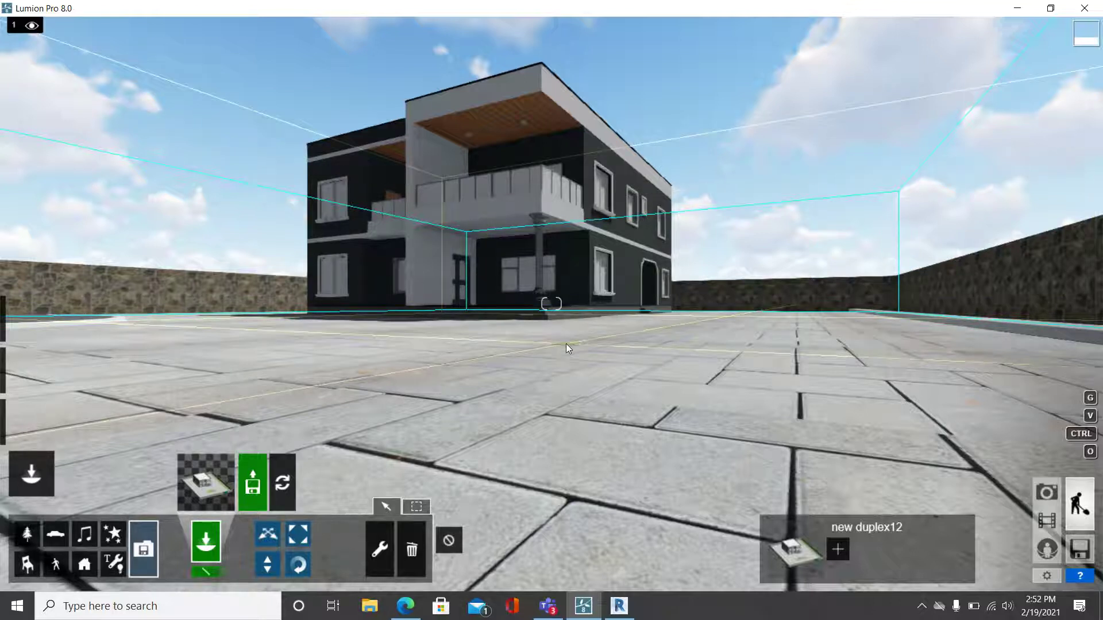
pyautogui.moveTo(566, 344); pyautogui.dragTo(549, 146, button='right')
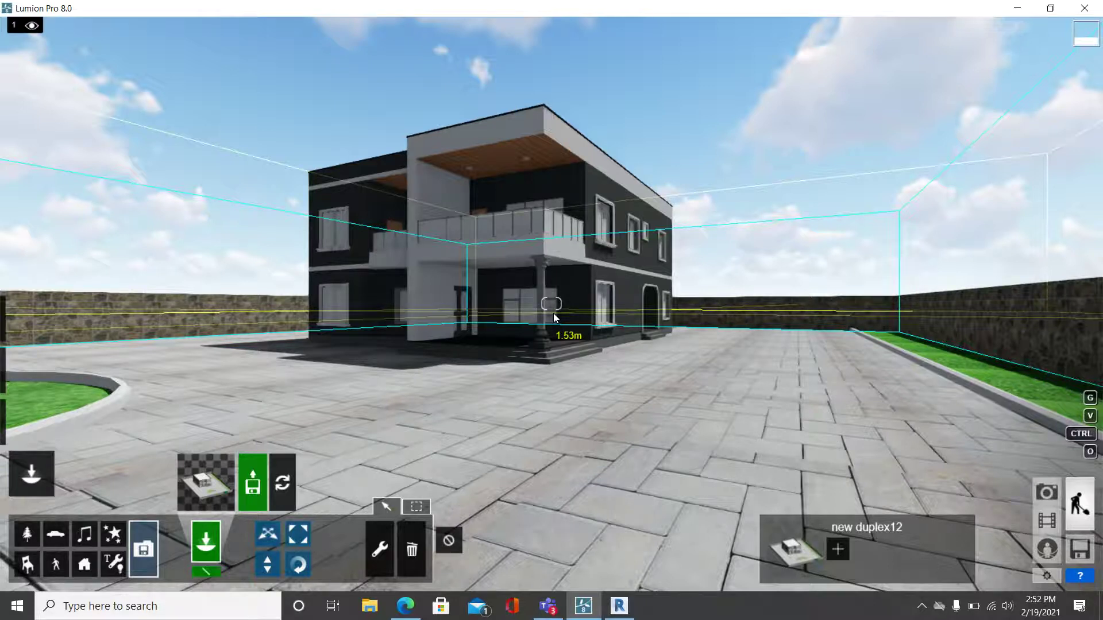
pyautogui.press('ctrl')
pyautogui.press('ctrl')
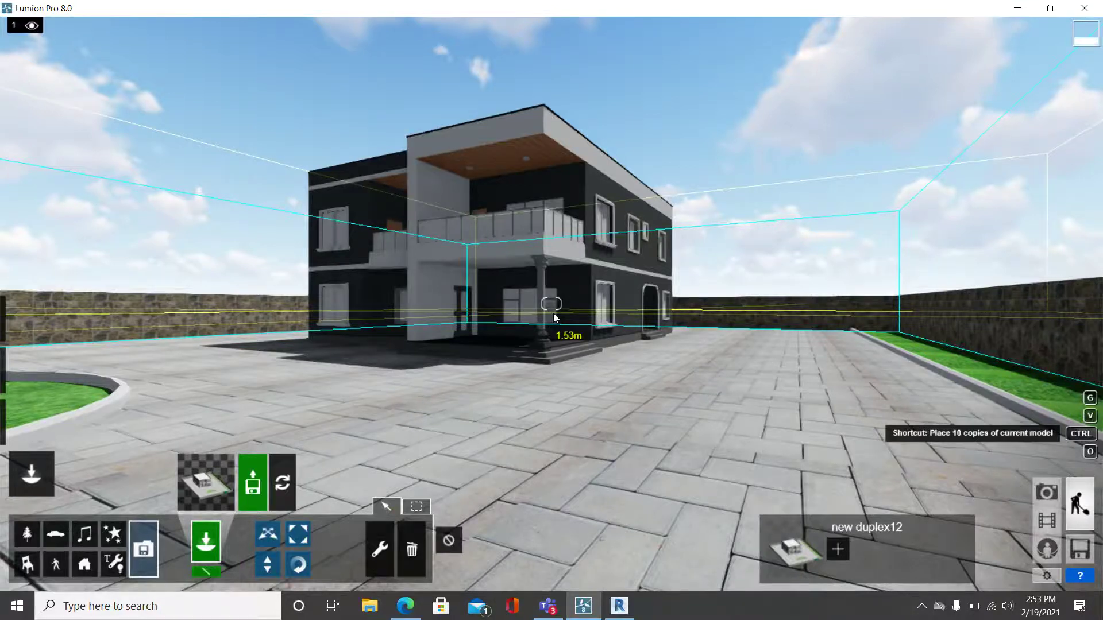
pyautogui.keyDown('ctrl'); pyautogui.click(555, 318); pyautogui.keyUp('ctrl')
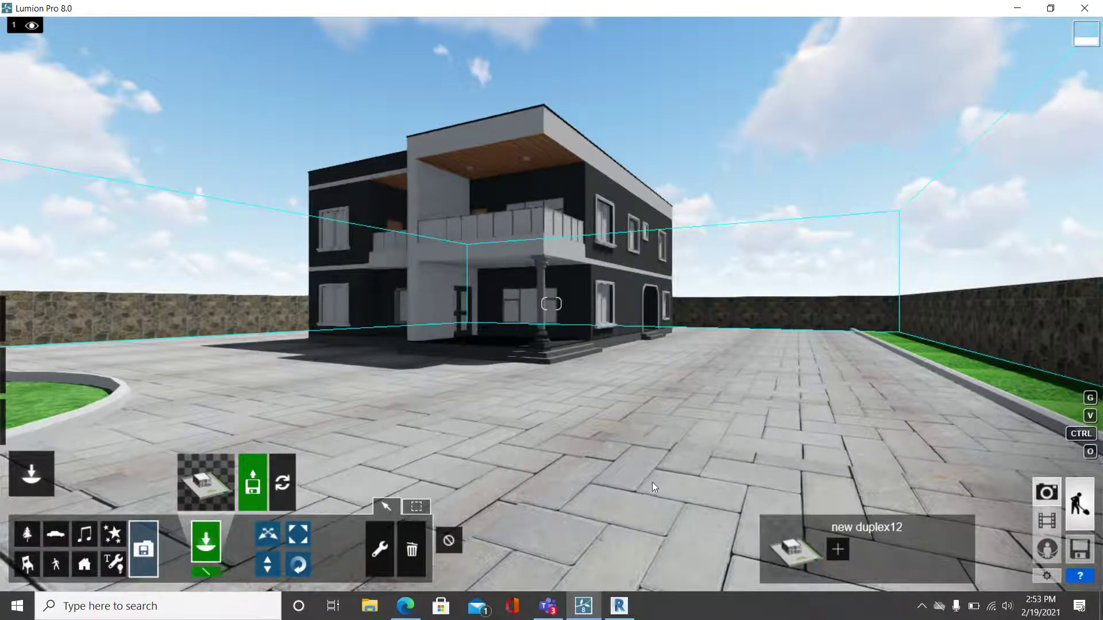
# Step: Review the stored Photo 1 and Photo 2 camera views in Photo mode and return to Build mode
pyautogui.press('F2')
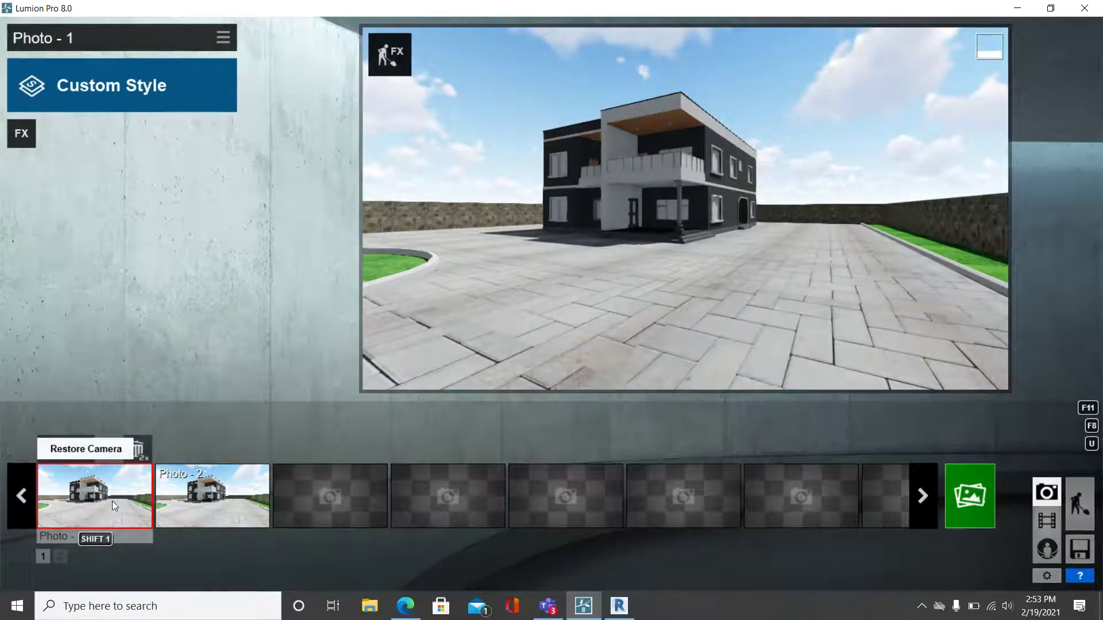
pyautogui.moveTo(253, 515)
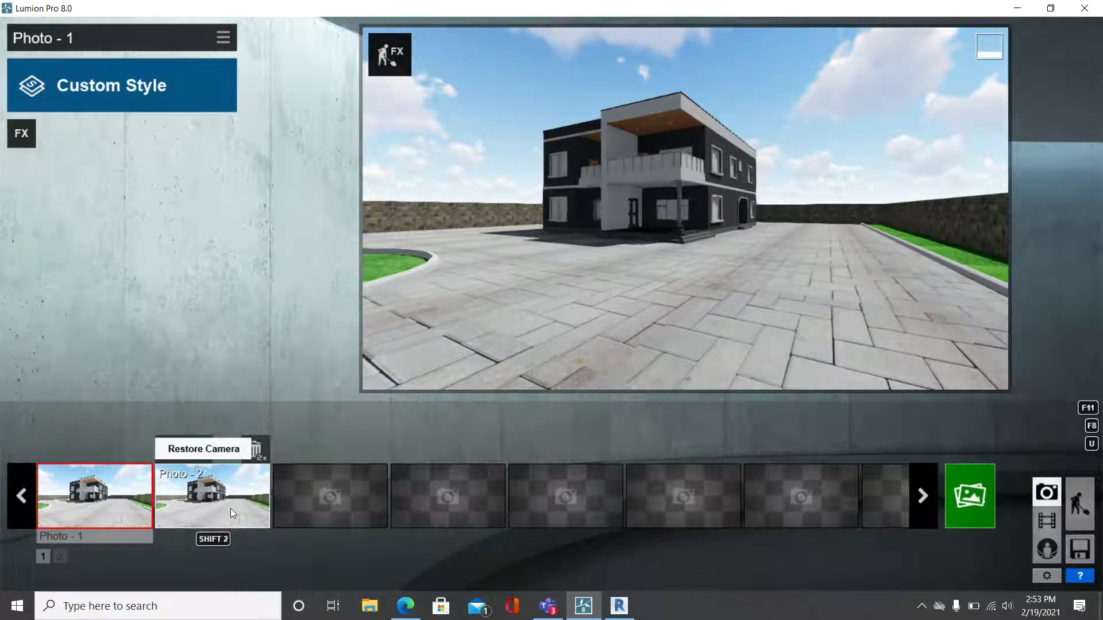
pyautogui.moveTo(115, 504)
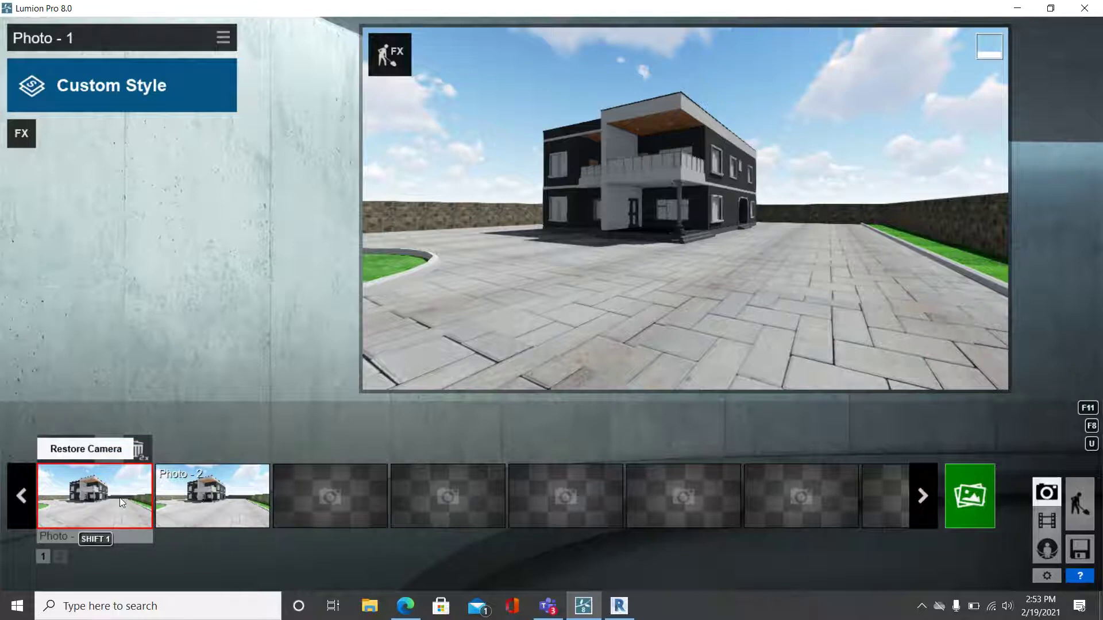
pyautogui.click(228, 503)
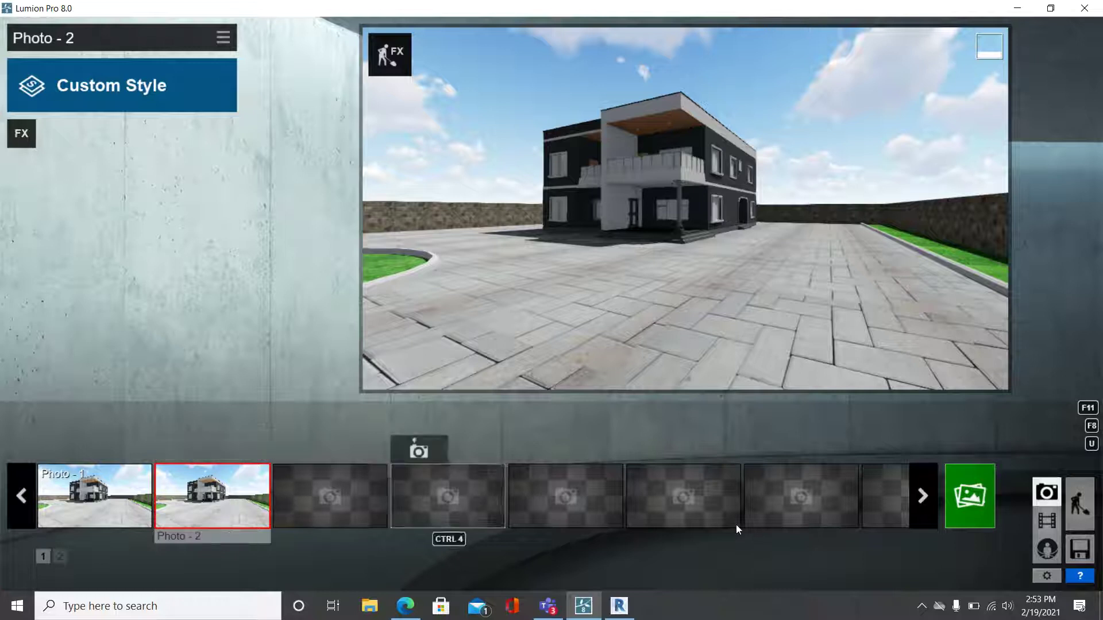
pyautogui.click(1077, 509)
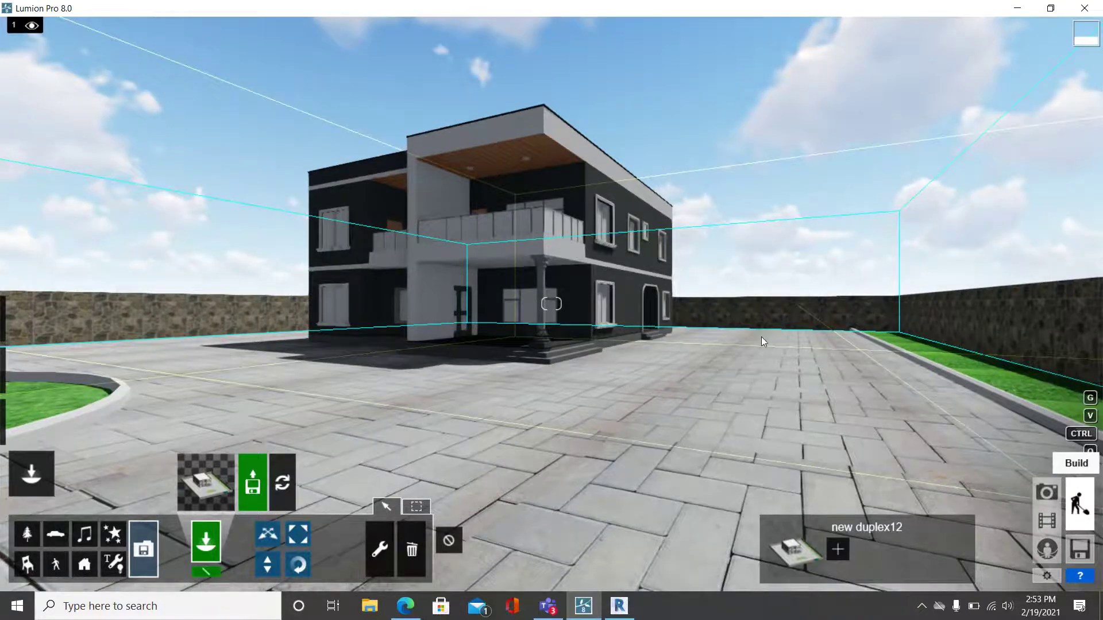
# Step: Inspect the duplex's entrance and paving up close, and the whole walled compound from above
pyautogui.scroll(5, 474, 278)
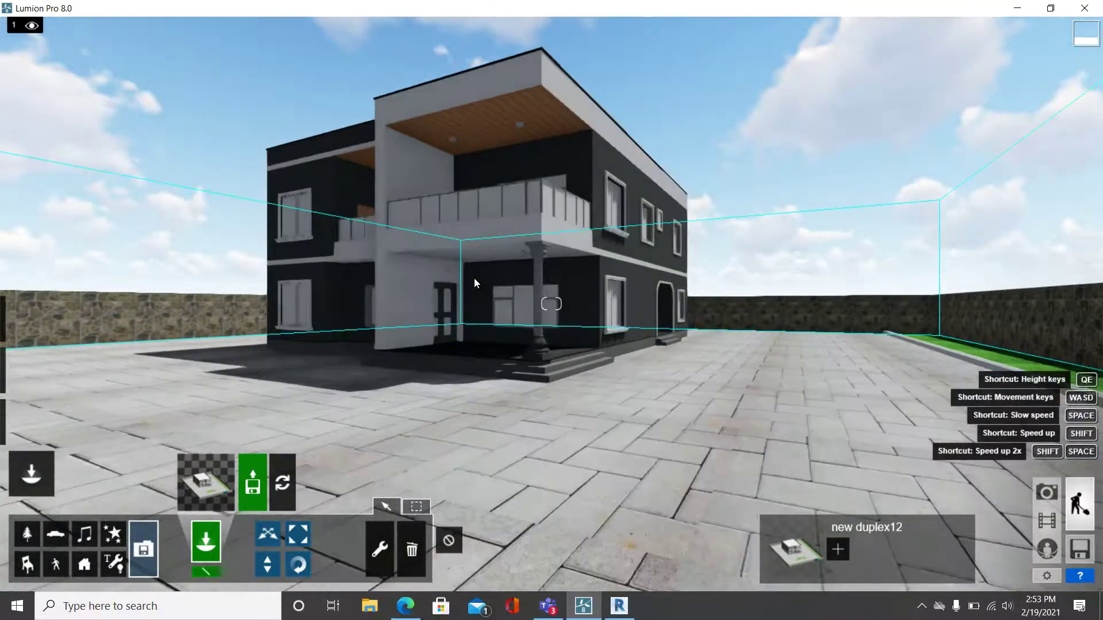
pyautogui.scroll(-5, 473, 278)
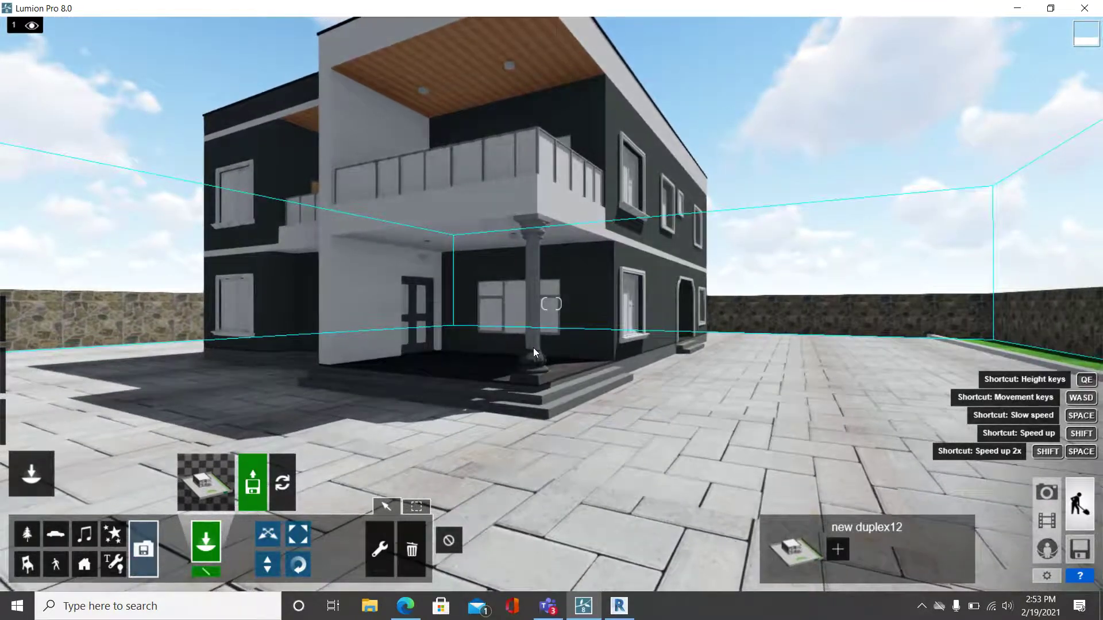
pyautogui.moveTo(551, 388); pyautogui.dragTo(550, 454, button='right')
pyautogui.moveTo(550, 304)
pyautogui.mouseDown(button='right')
pyautogui.moveTo(549, 396)
pyautogui.moveTo(552, 322)
pyautogui.mouseUp(button='right')
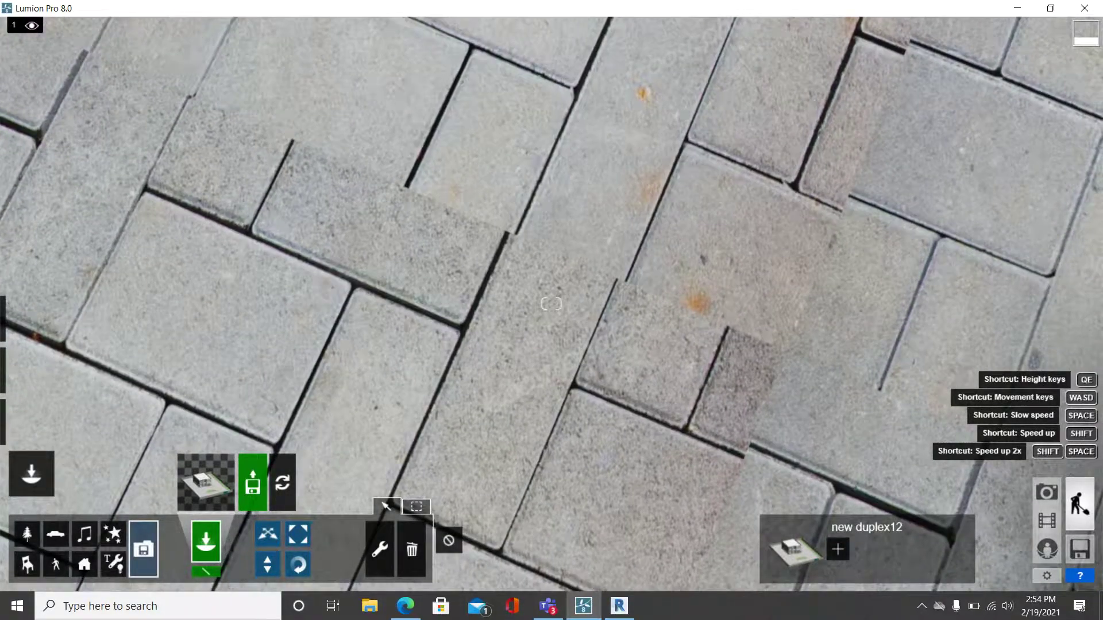
pyautogui.scroll(-3, 555, 380)
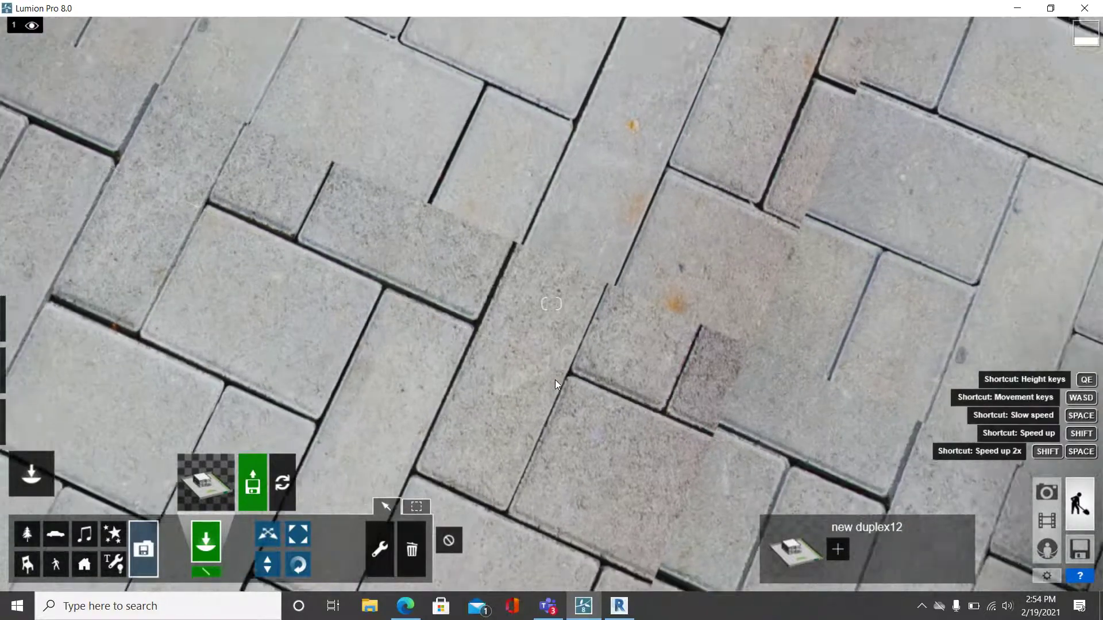
pyautogui.scroll(-5, 555, 381)
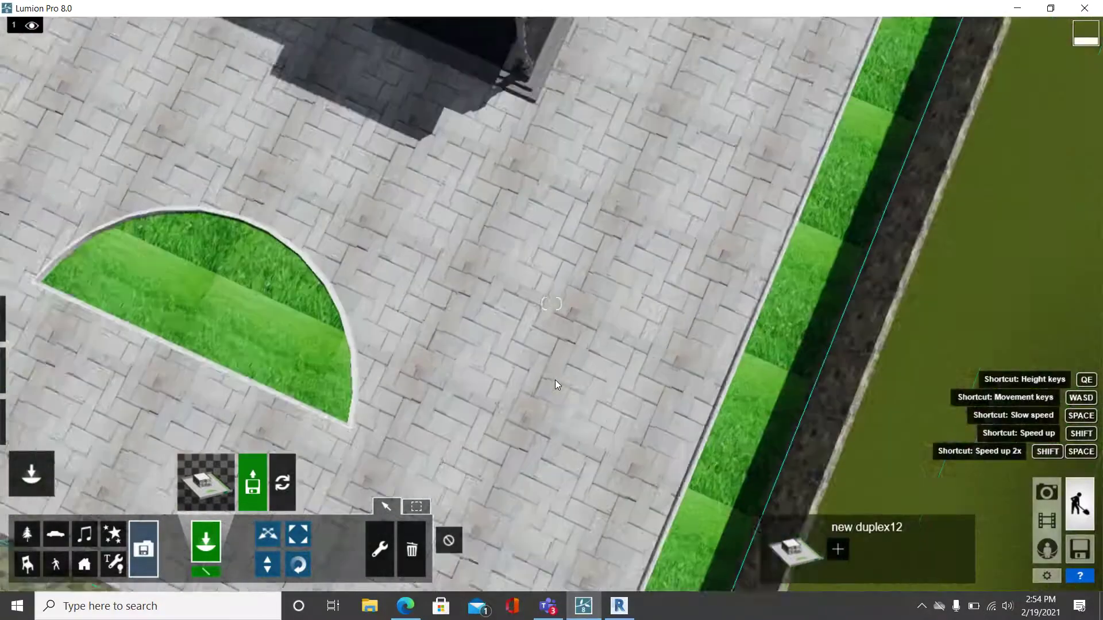
pyautogui.scroll(-5, 555, 380)
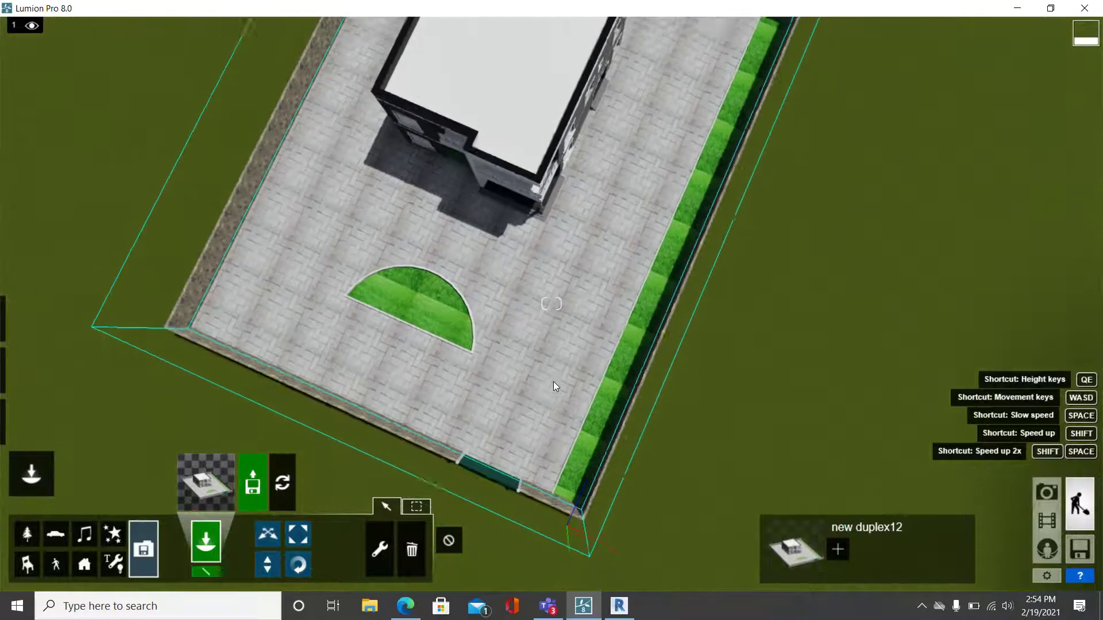
pyautogui.scroll(-2, 553, 382)
pyautogui.scroll(-2, 562, 382)
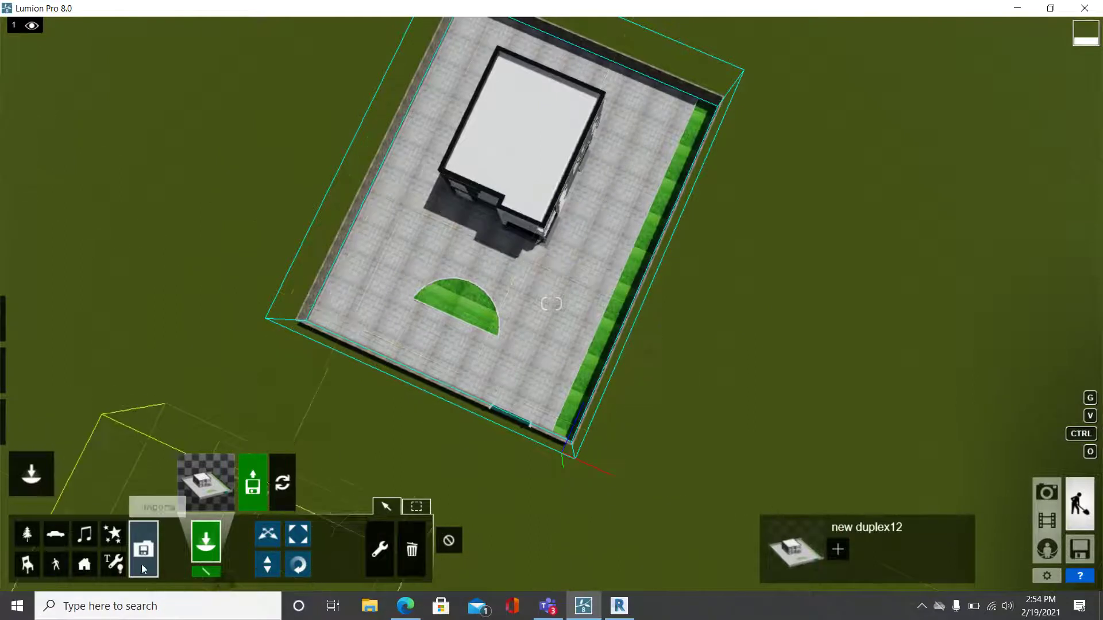
# Step: Place two House_US_007 buildings outside the compound, one beyond the grass-strip side wall and one behind the rear wall
pyautogui.click(90, 566)
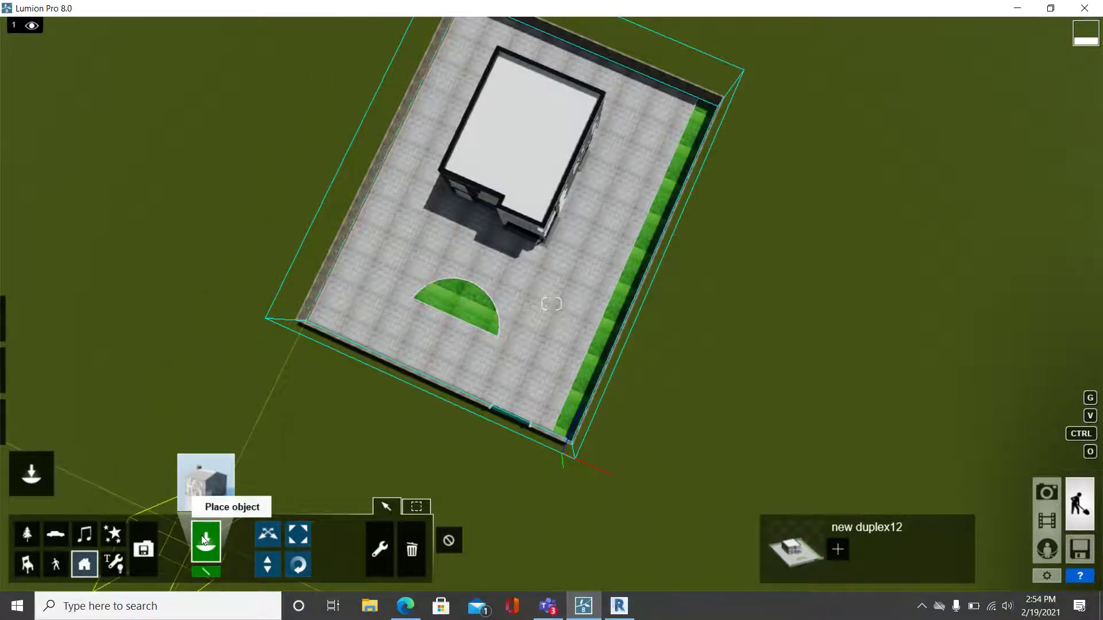
pyautogui.click(207, 480)
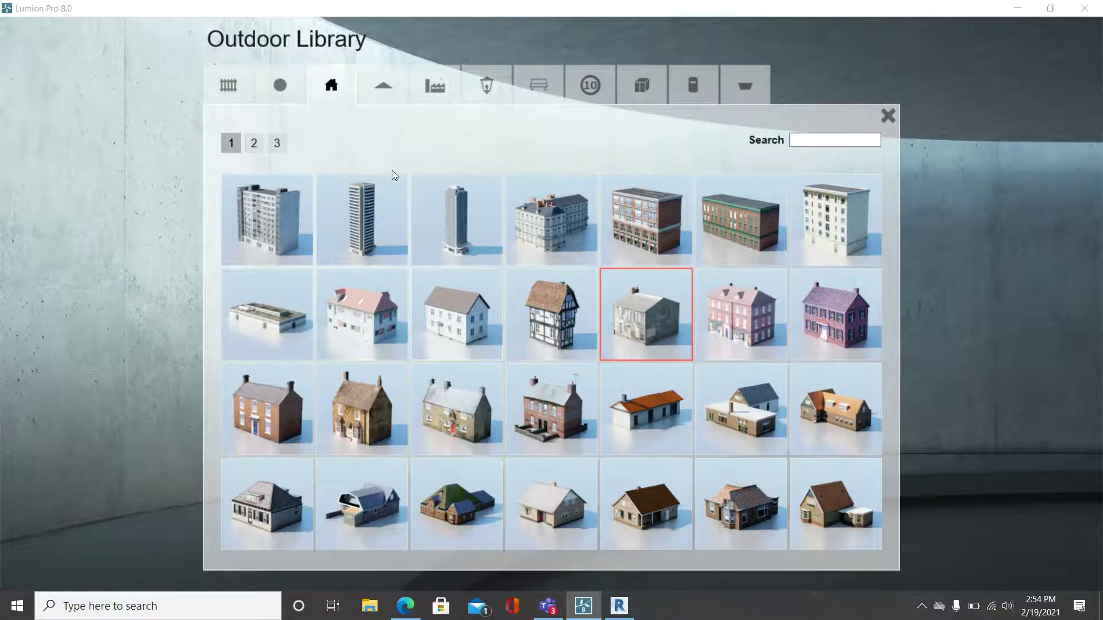
pyautogui.click(254, 145)
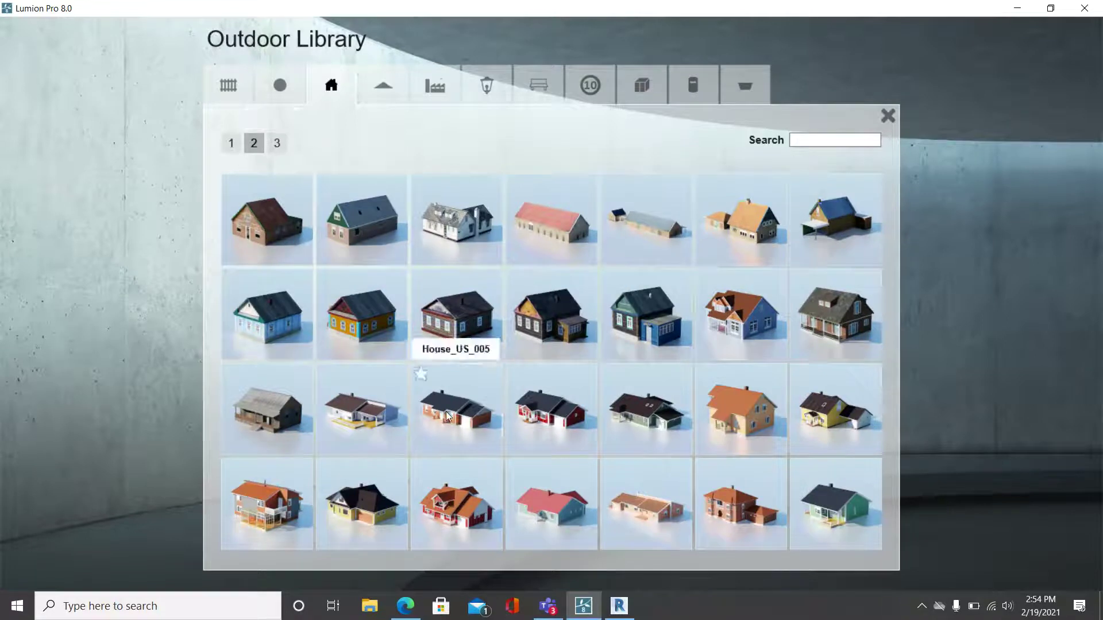
pyautogui.click(647, 423)
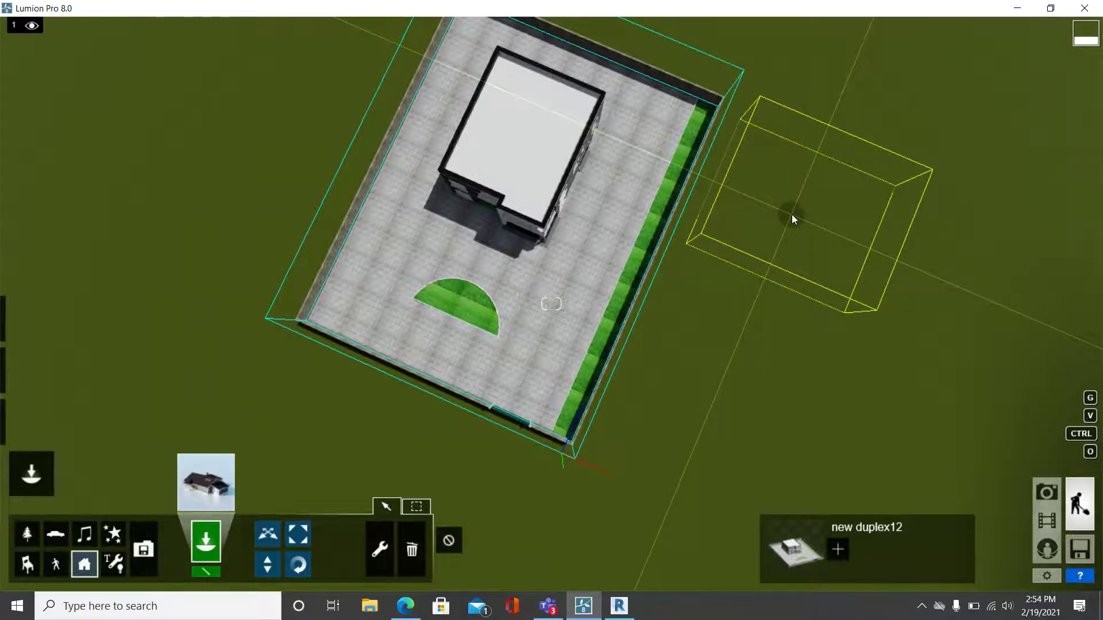
pyautogui.click(792, 217)
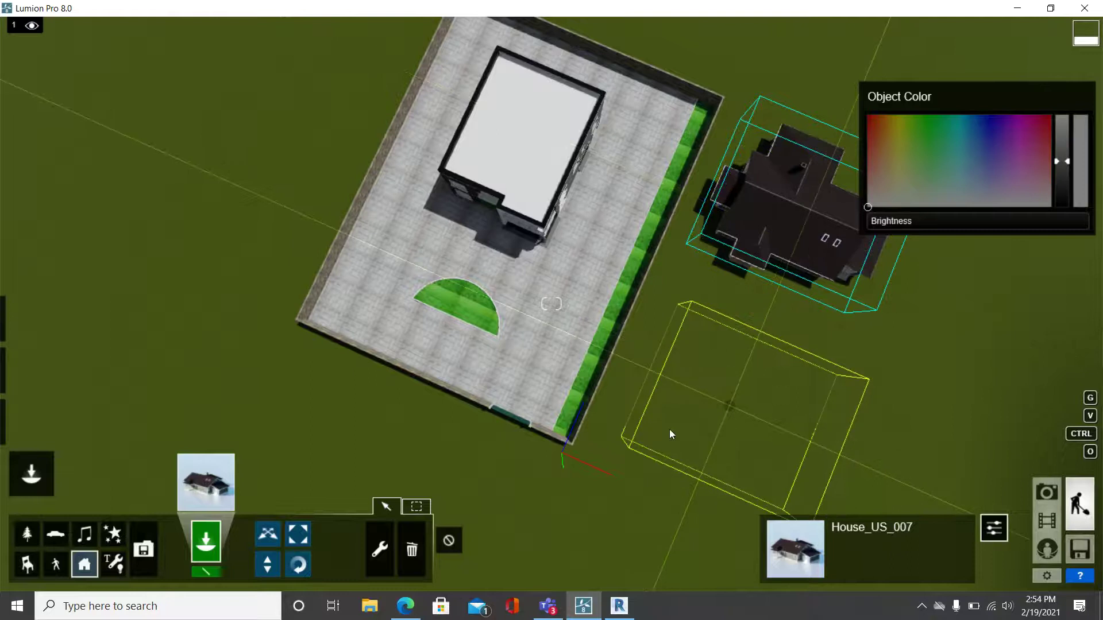
pyautogui.moveTo(375, 385); pyautogui.dragTo(623, 71, button='right')
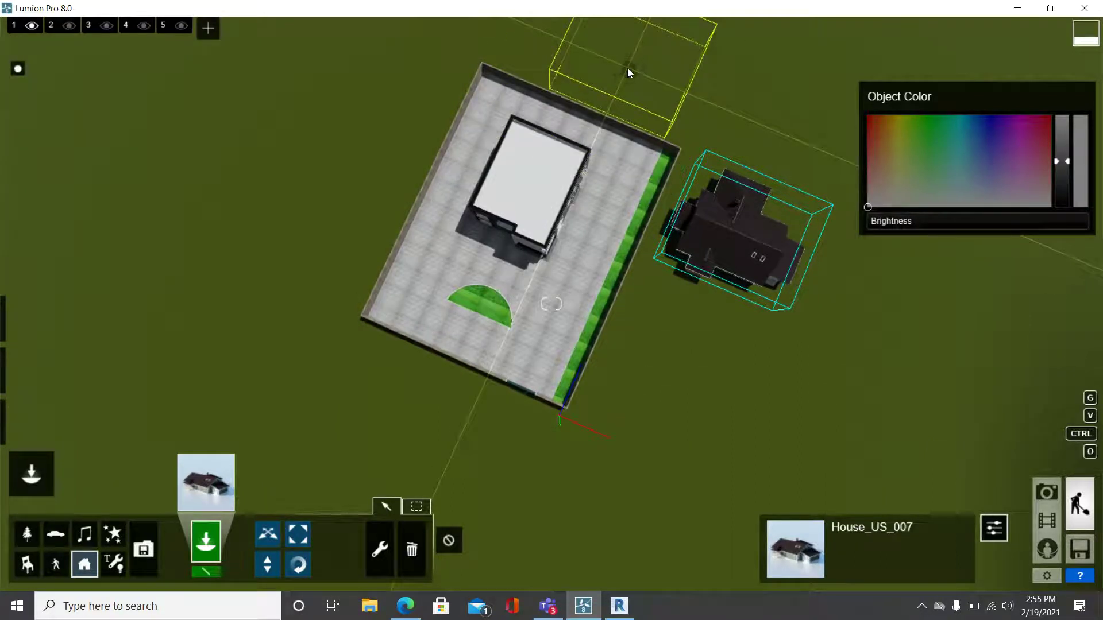
pyautogui.click(628, 68)
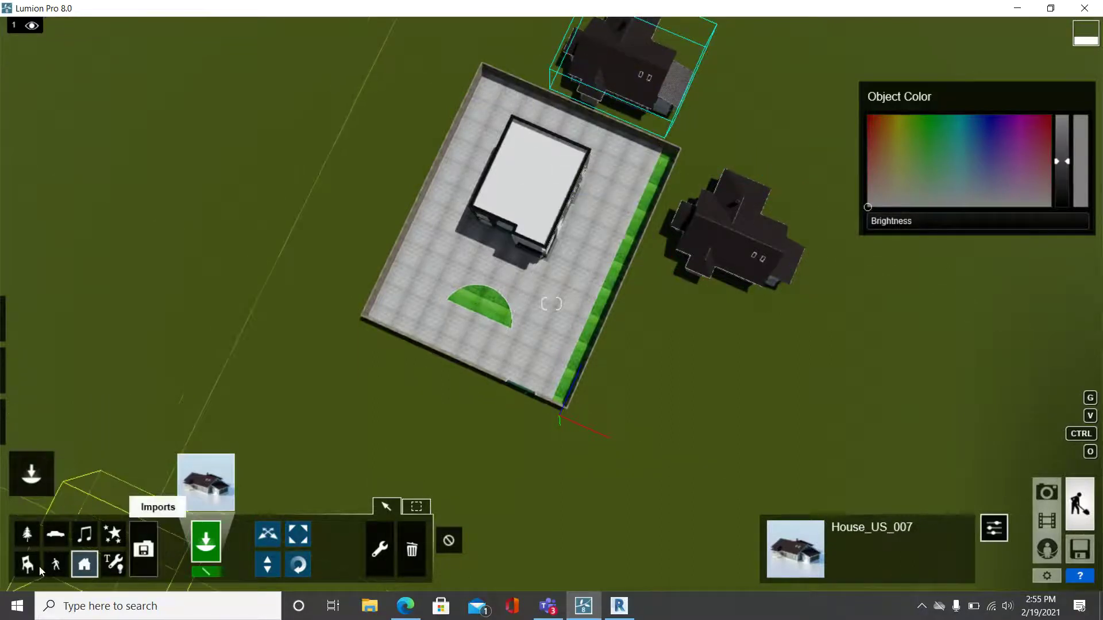
# Step: Plant five Bougainvillea_Red_02 shrubs in a row along the grass strip and one on the semicircular lawn
pyautogui.click(27, 535)
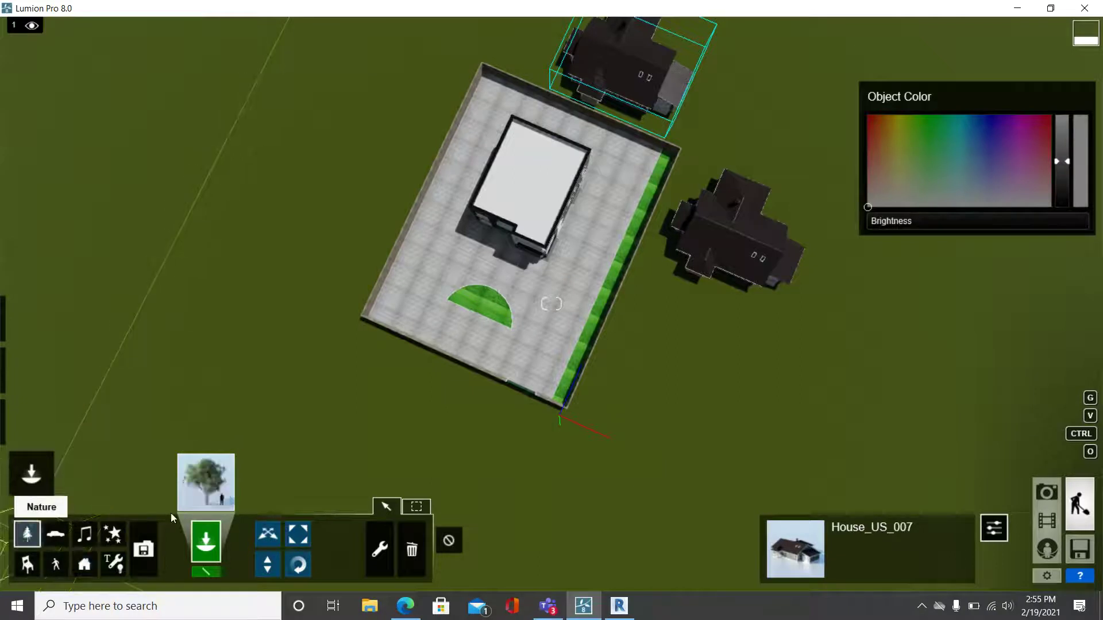
pyautogui.click(207, 496)
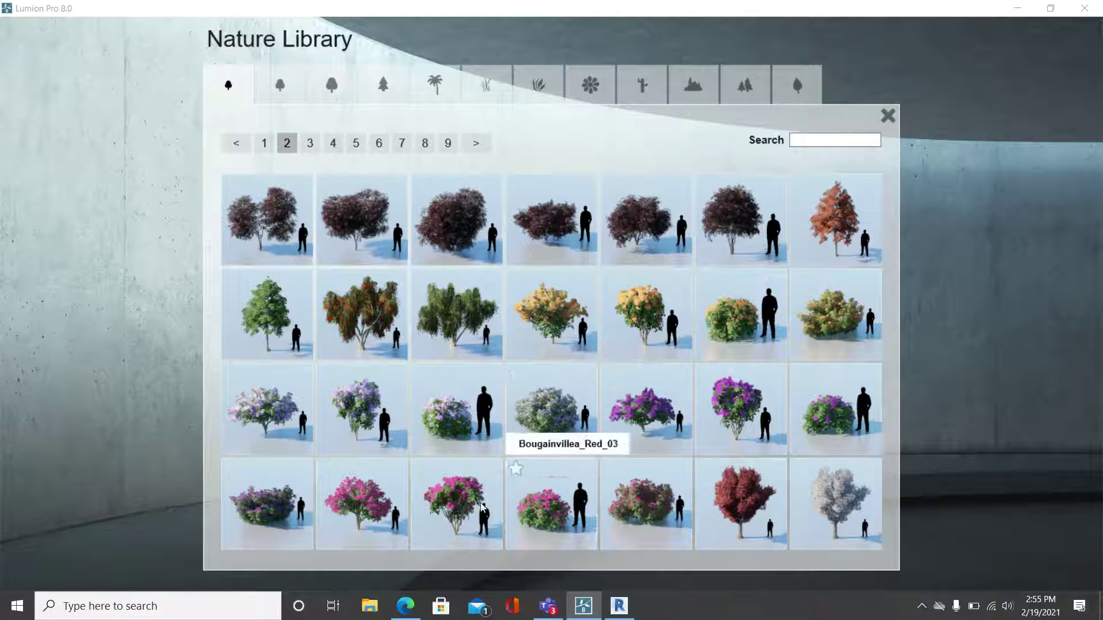
pyautogui.click(450, 524)
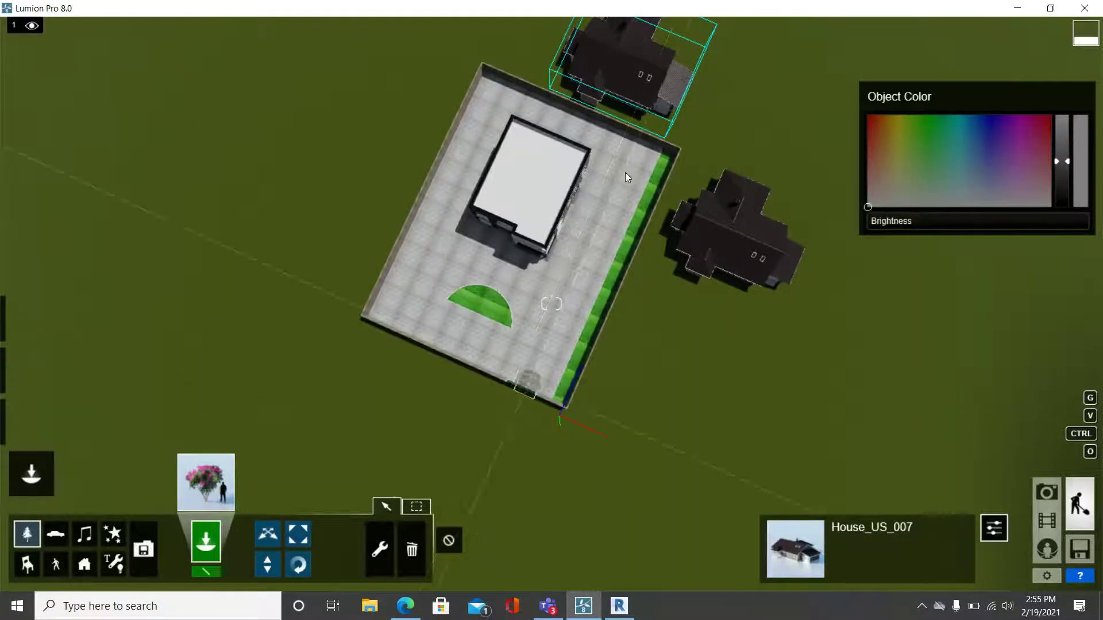
pyautogui.scroll(2, 635, 173)
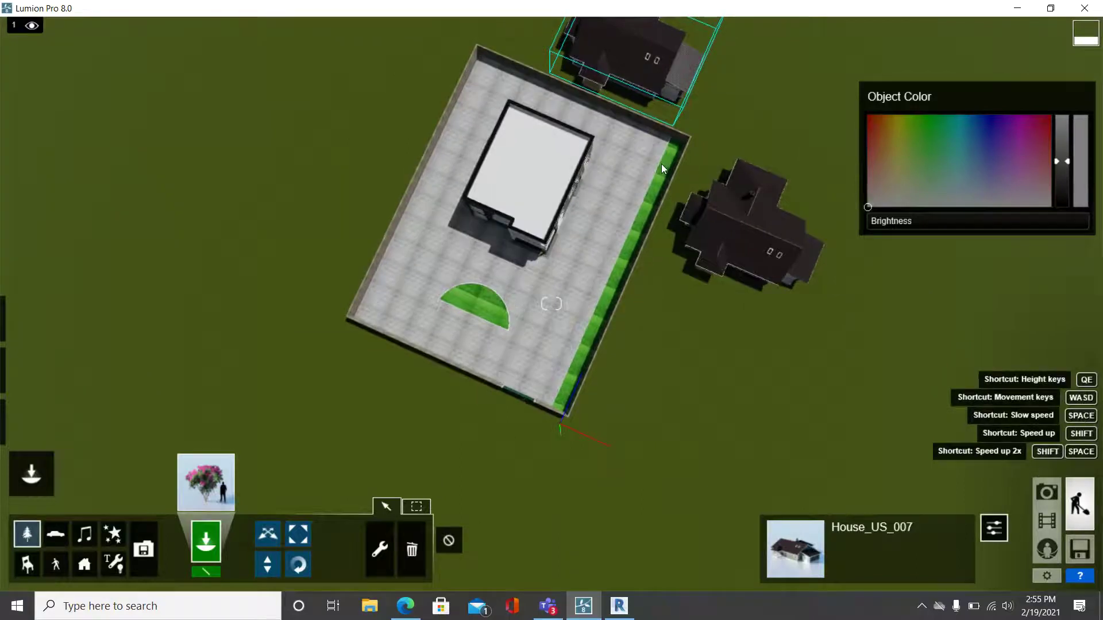
pyautogui.scroll(2, 658, 165)
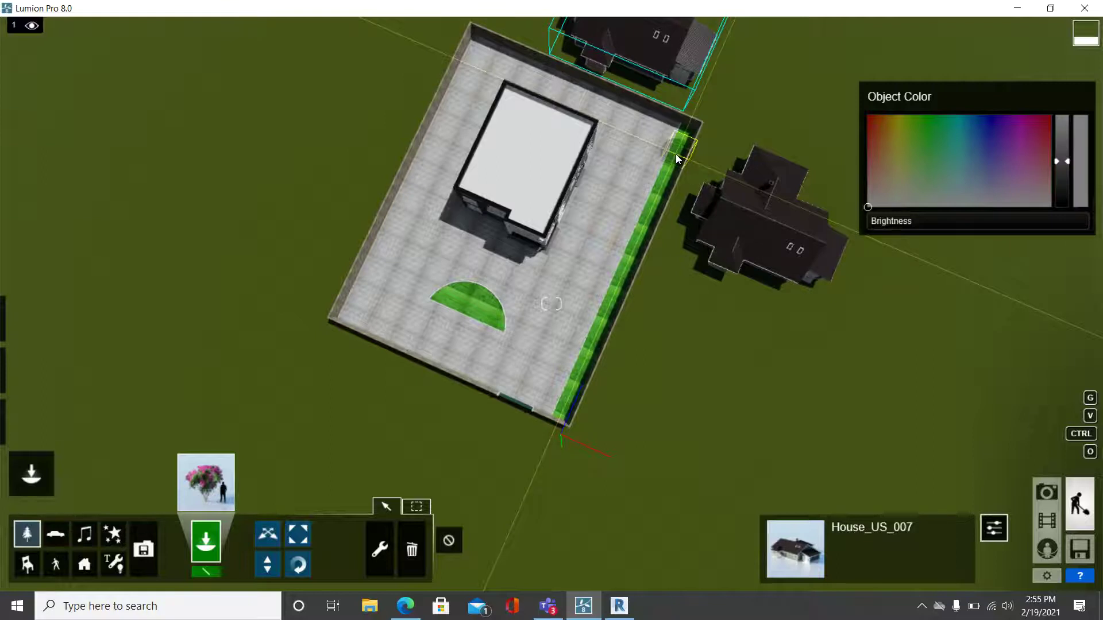
pyautogui.scroll(3, 676, 154)
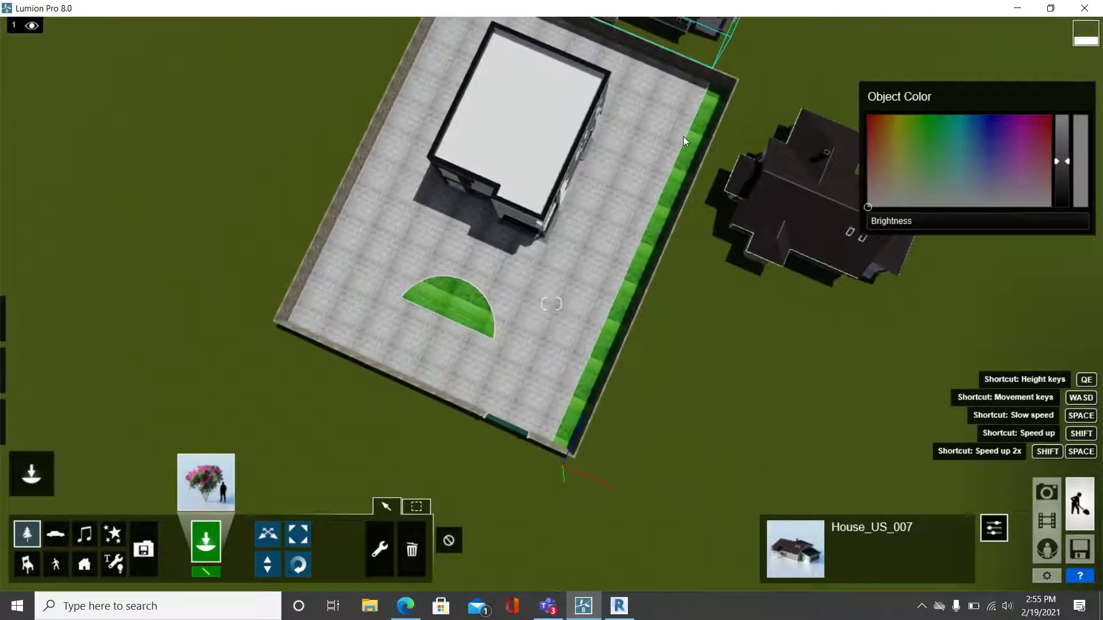
pyautogui.click(709, 118)
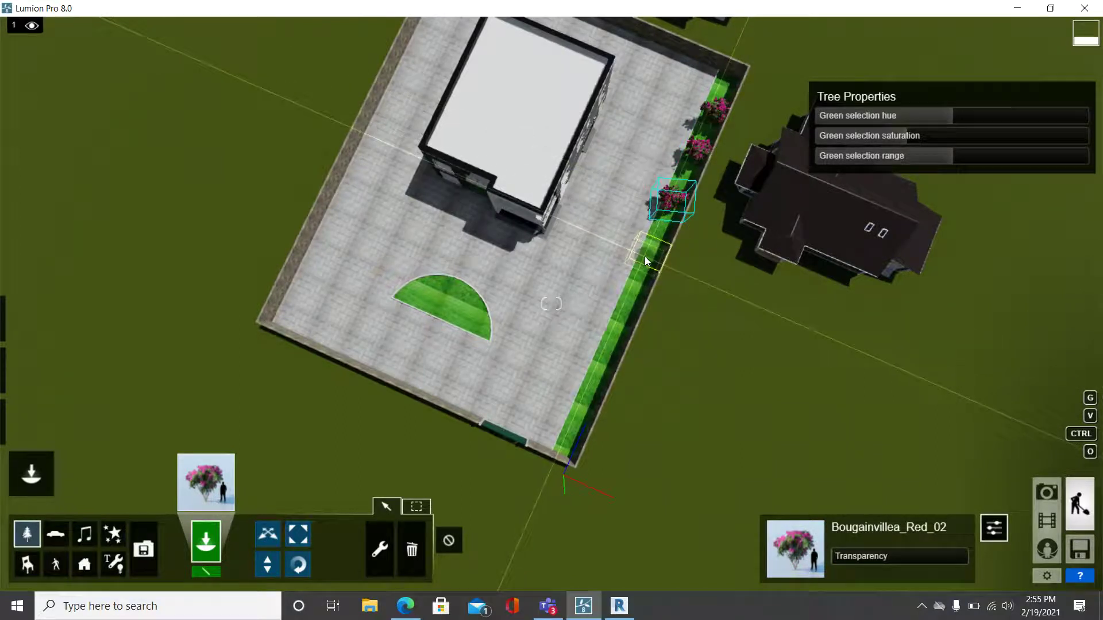
pyautogui.click(644, 256)
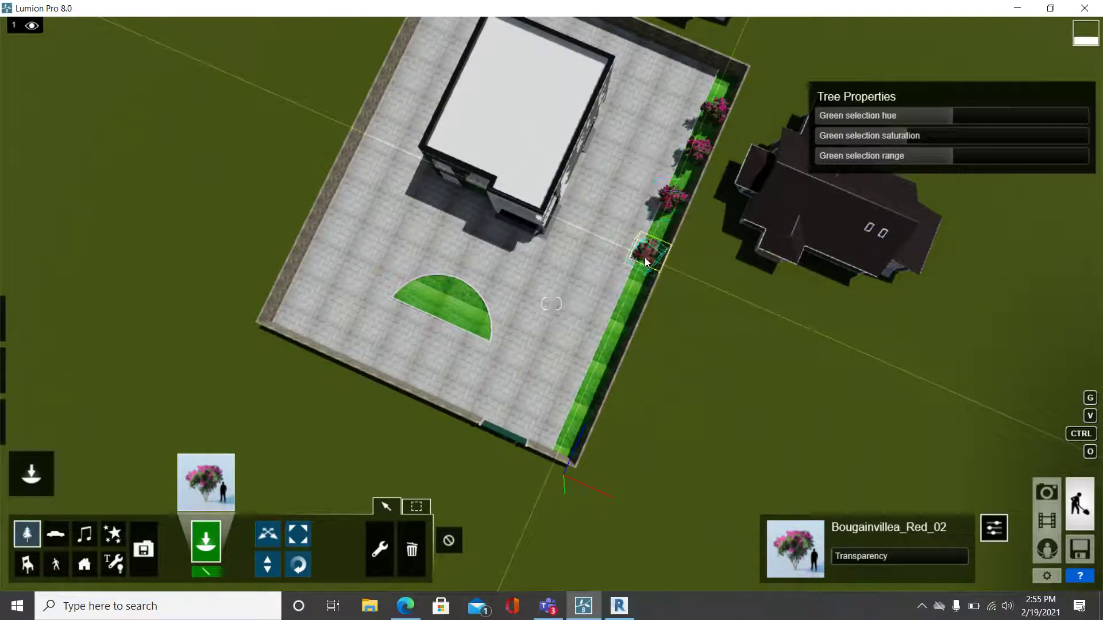
pyautogui.click(629, 306)
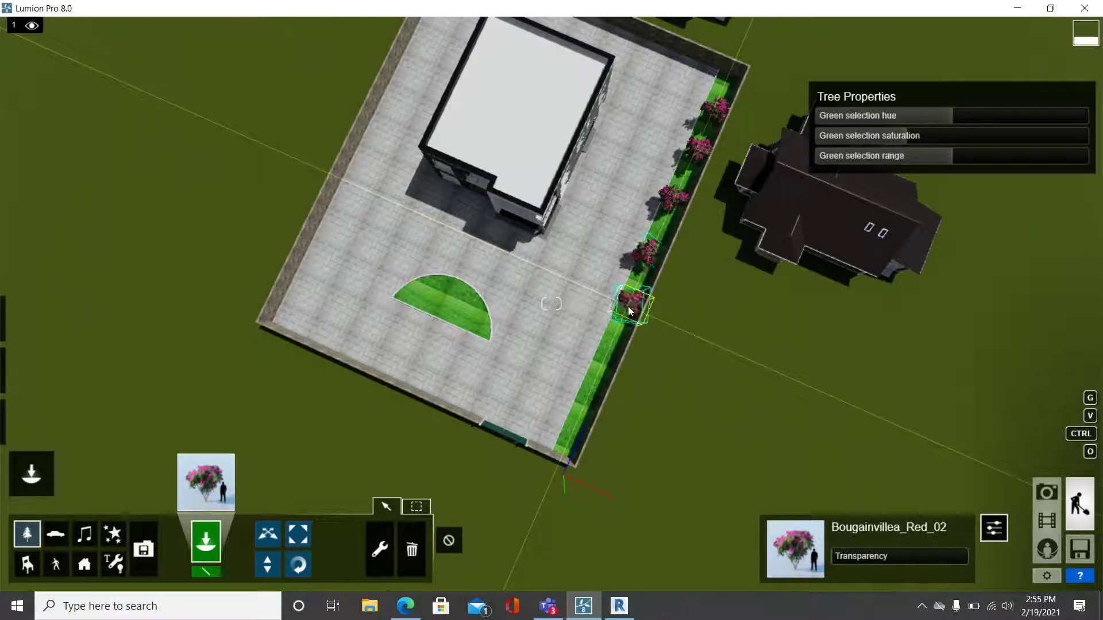
pyautogui.click(452, 304)
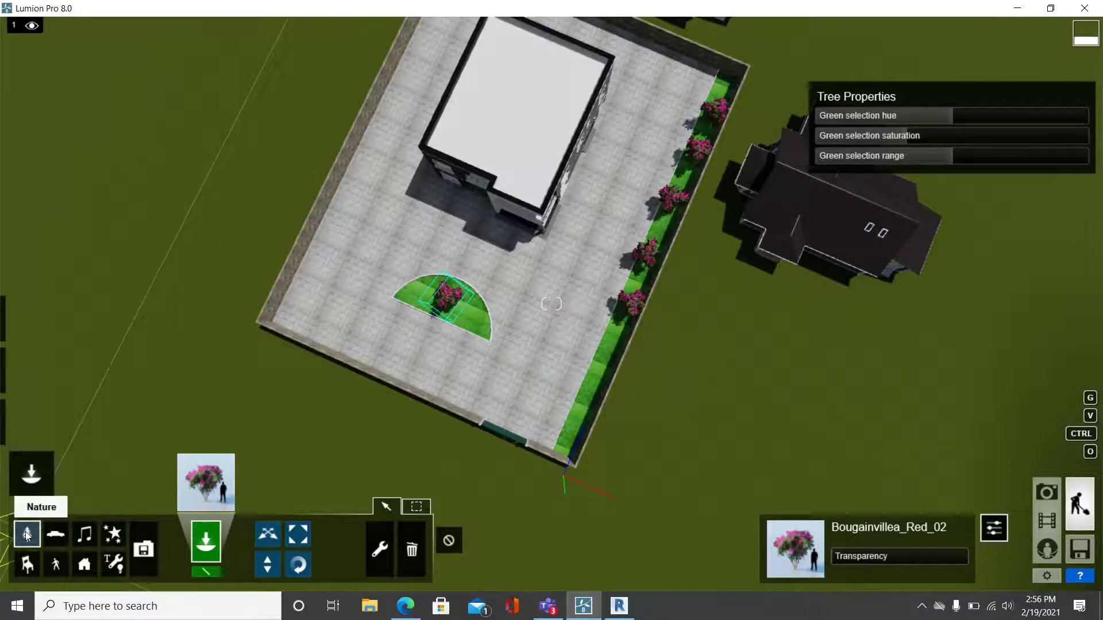
# Step: Place three Calafornia_Buckeye_F trees outside the compound, two near its rear corner and one beside the grass-strip wall
pyautogui.click(206, 483)
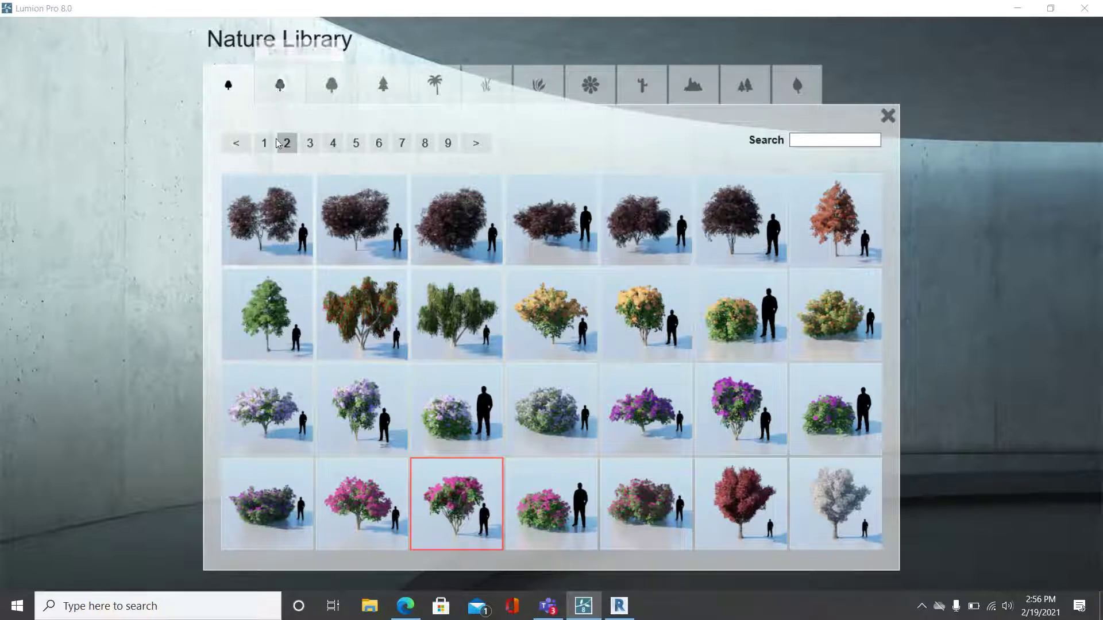
pyautogui.click(313, 144)
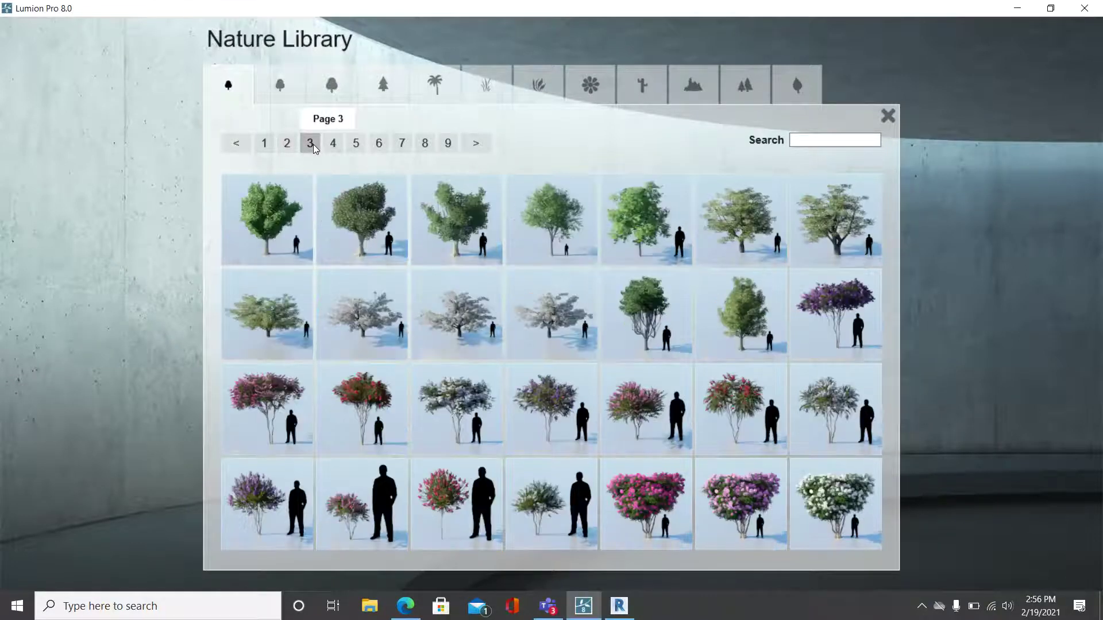
pyautogui.click(359, 252)
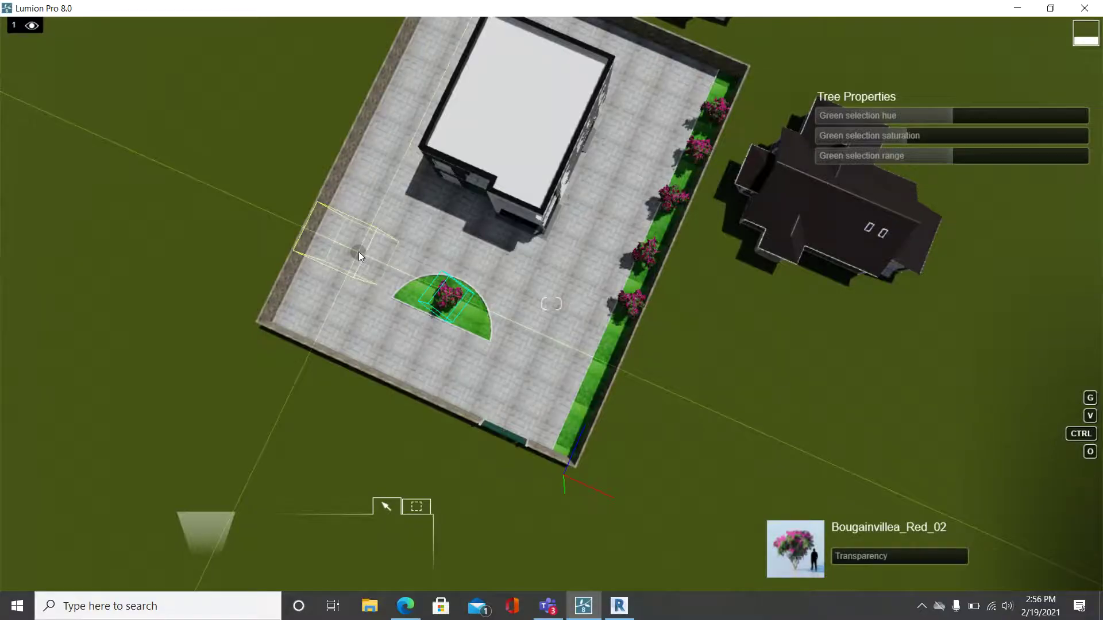
pyautogui.moveTo(667, 113); pyautogui.dragTo(744, 54, button='right')
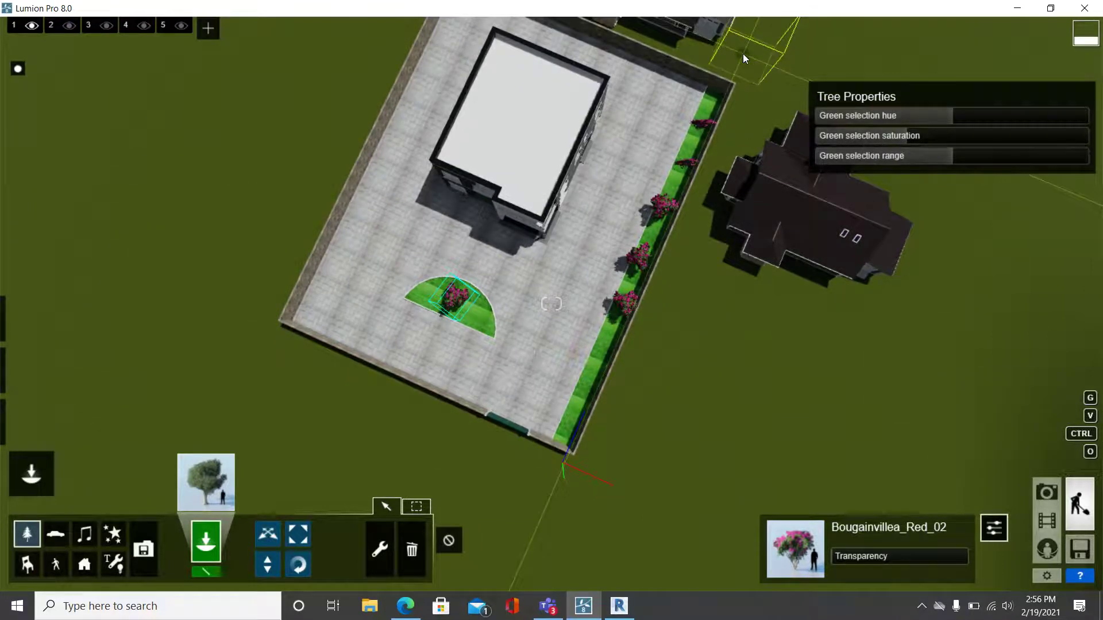
pyautogui.click(768, 90)
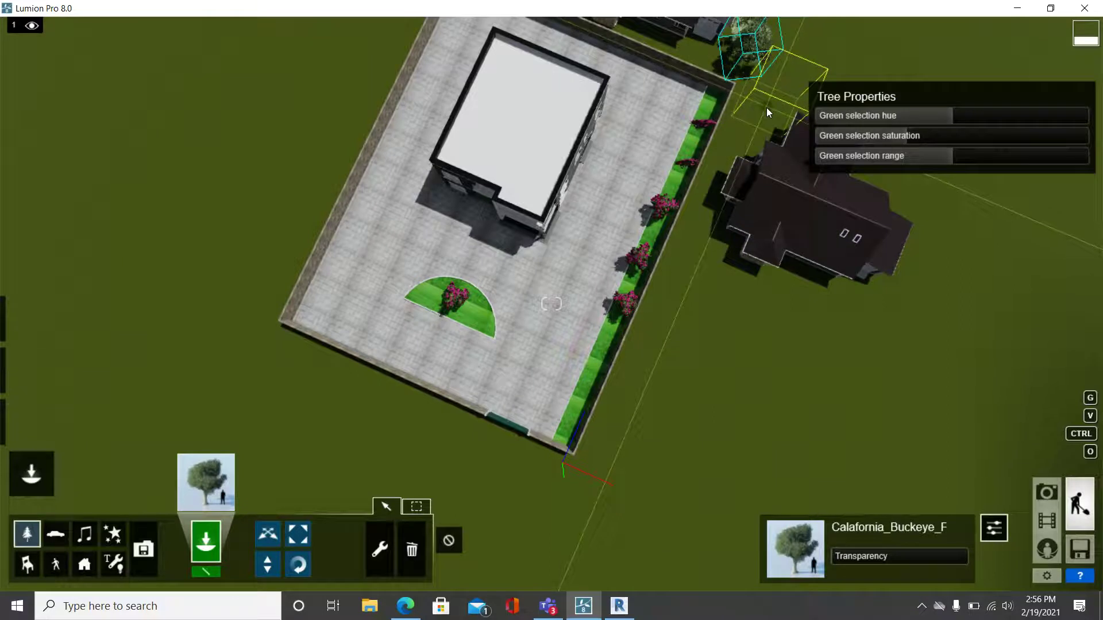
pyautogui.click(760, 116)
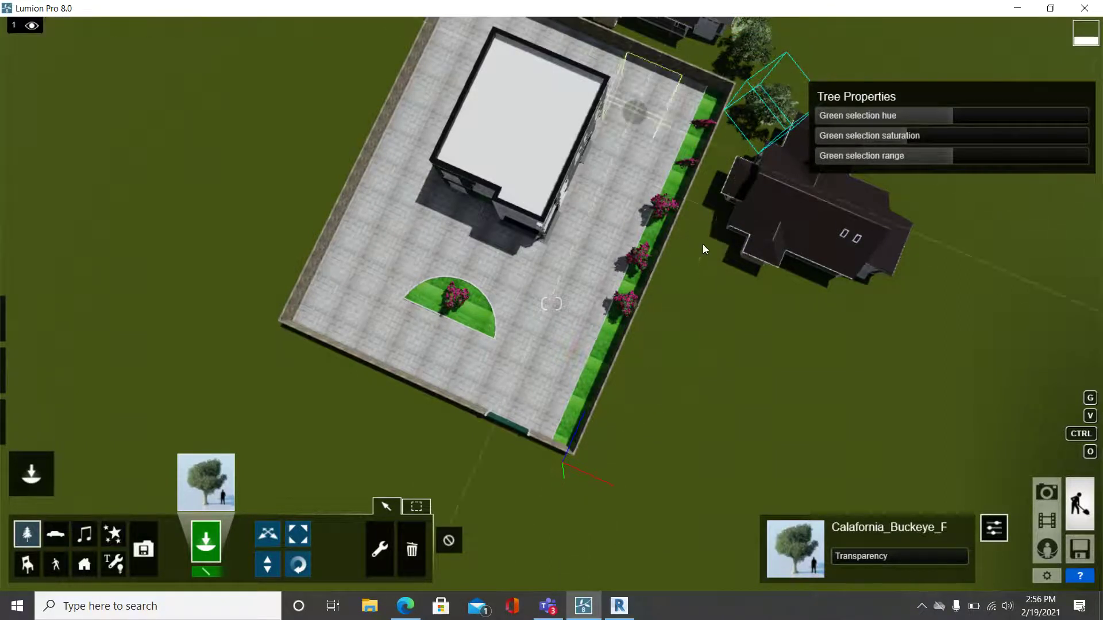
pyautogui.click(683, 303)
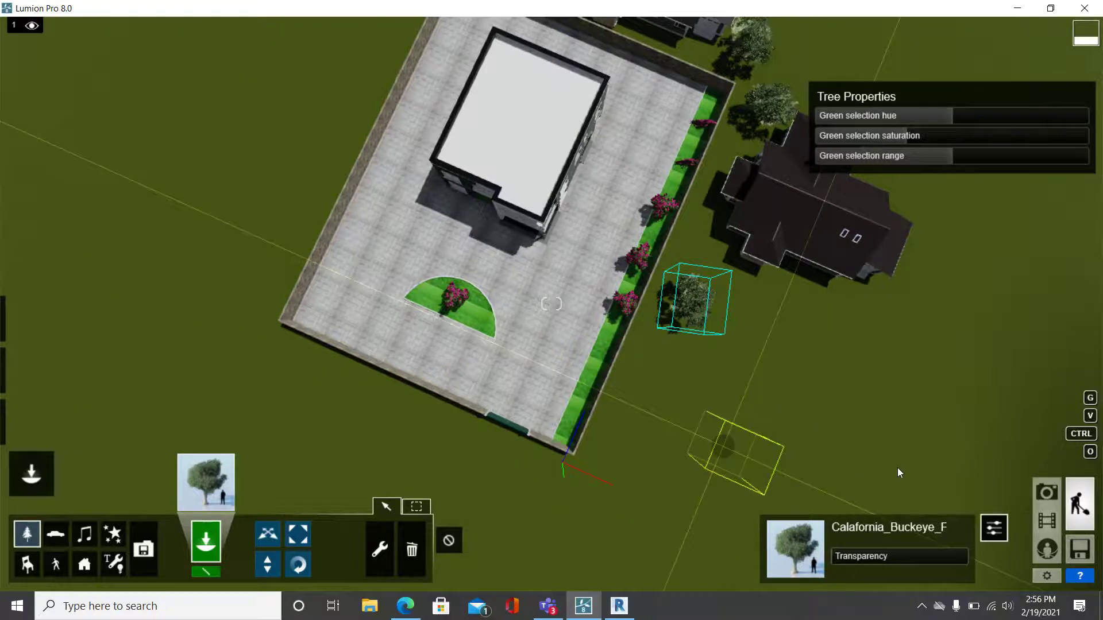
# Step: Check the new houses and plants from the stored Photo 1 and Photo 2 cameras, then return to Build mode
pyautogui.click(1044, 494)
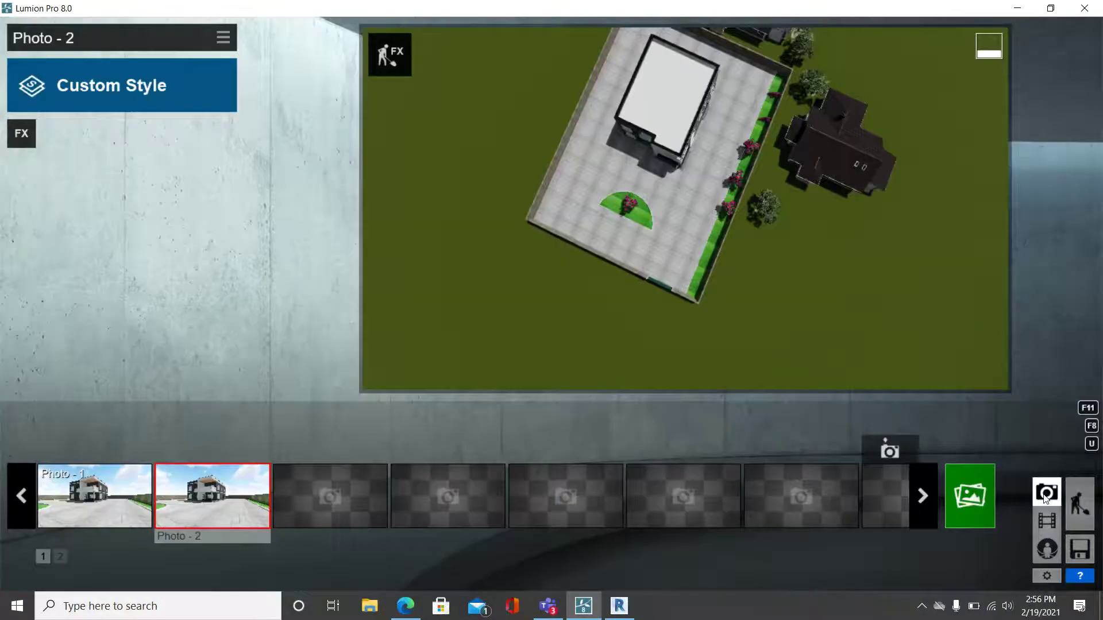
pyautogui.click(119, 511)
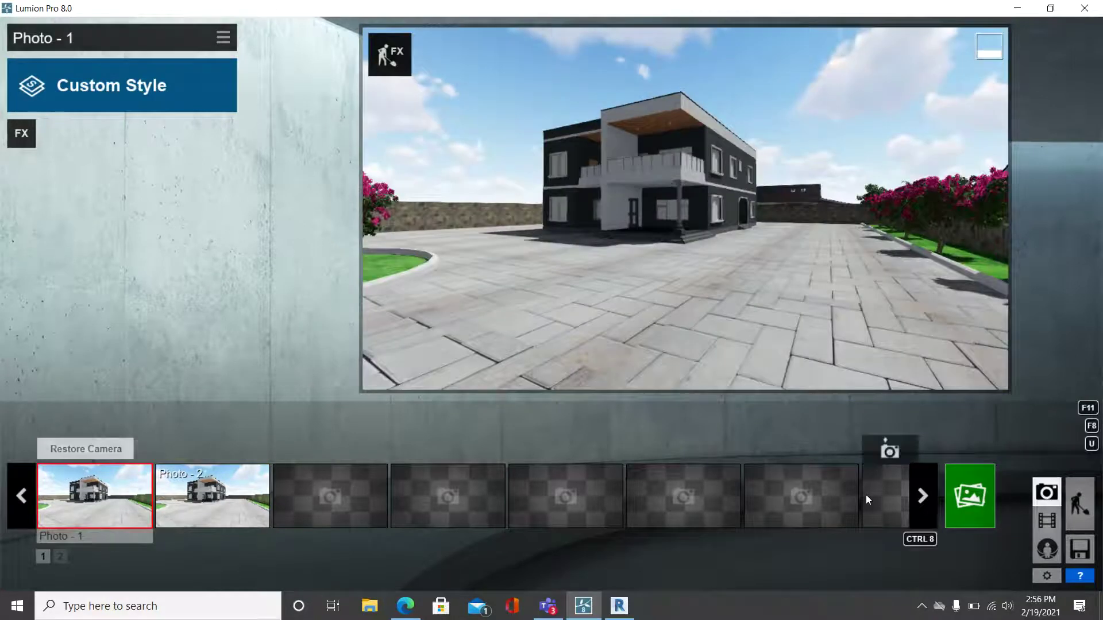
pyautogui.click(1080, 506)
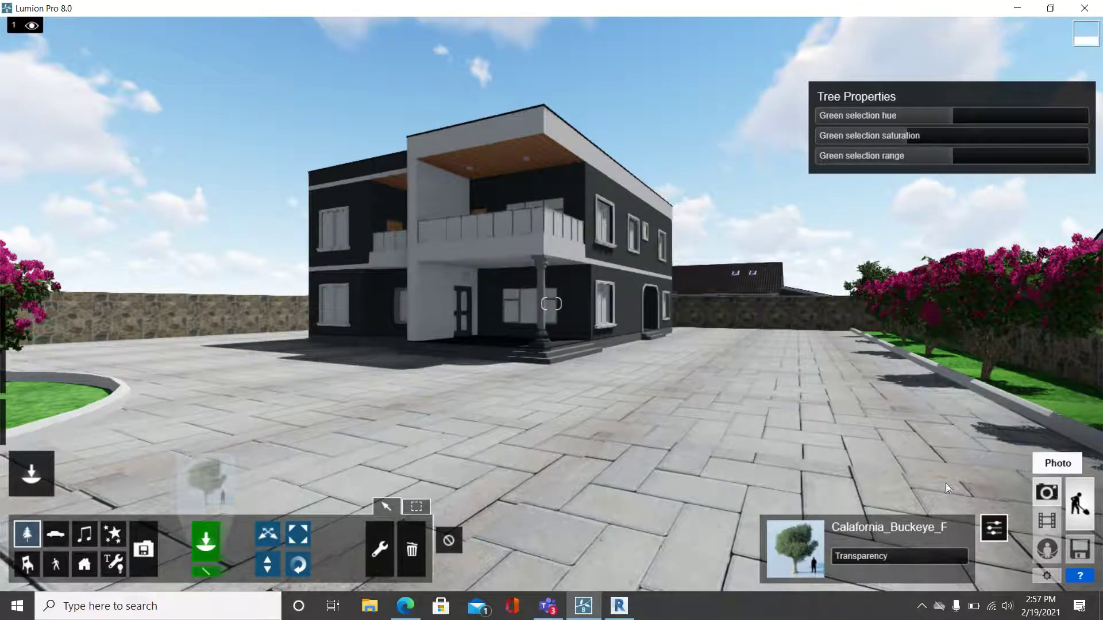
pyautogui.click(1054, 492)
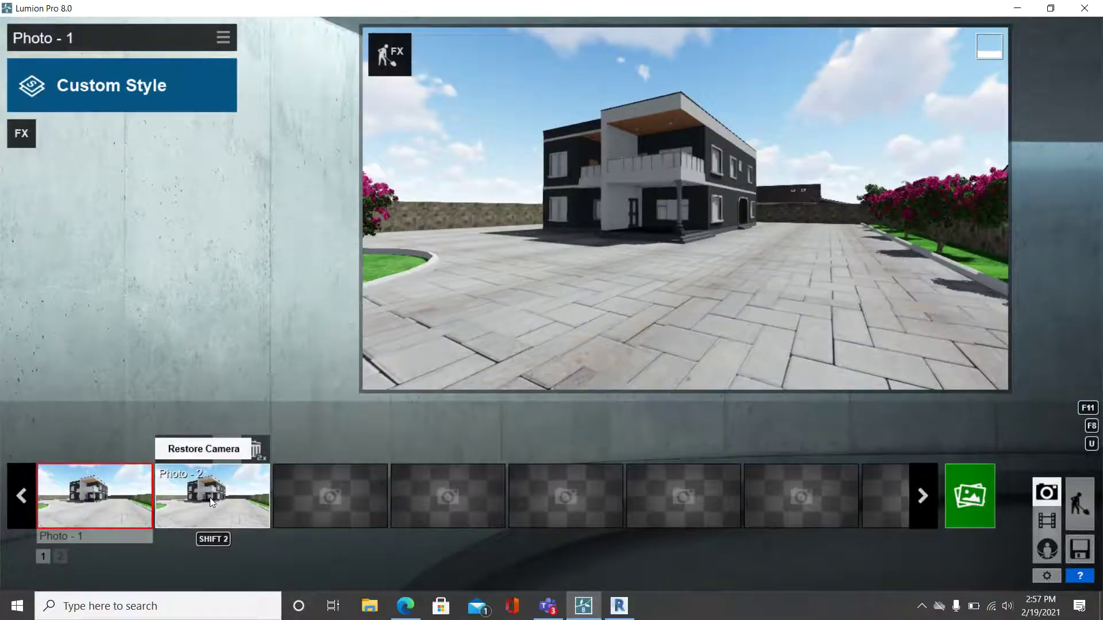
pyautogui.click(210, 497)
pyautogui.click(1079, 504)
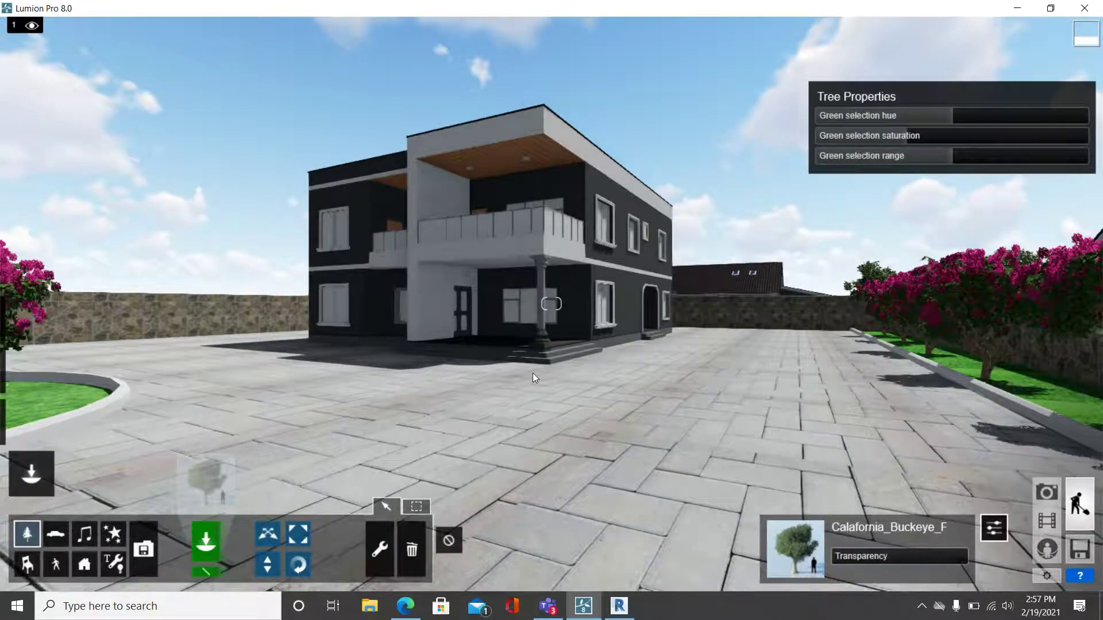
pyautogui.click(1048, 495)
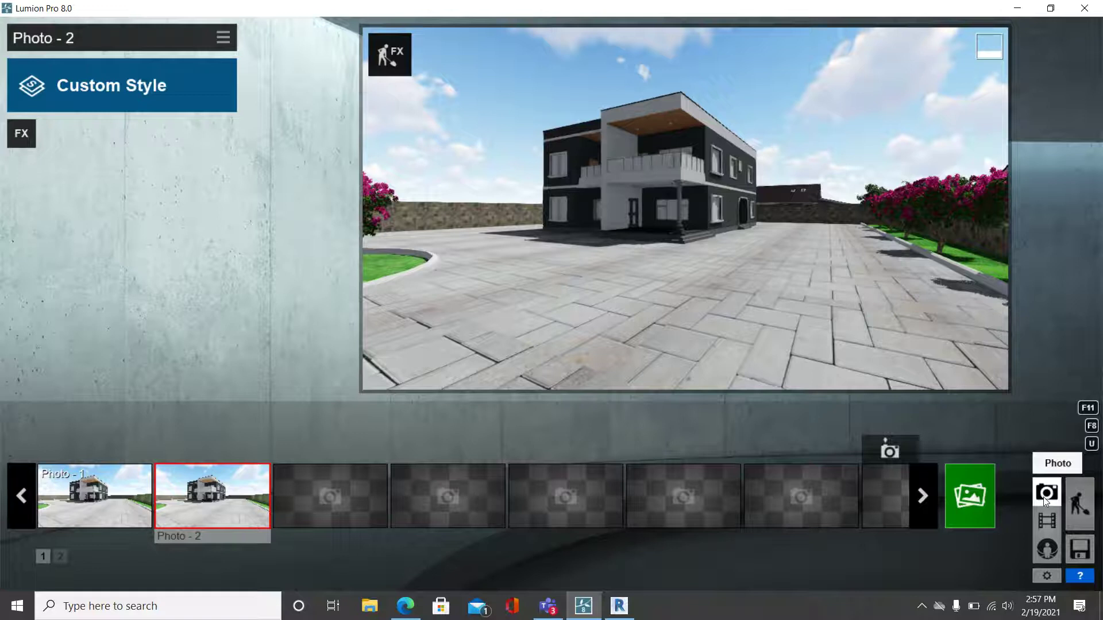
pyautogui.click(1079, 505)
# Step: Examine the duplex's front porch at close range, and the planted compound with its neighbouring house from above
pyautogui.press('w')
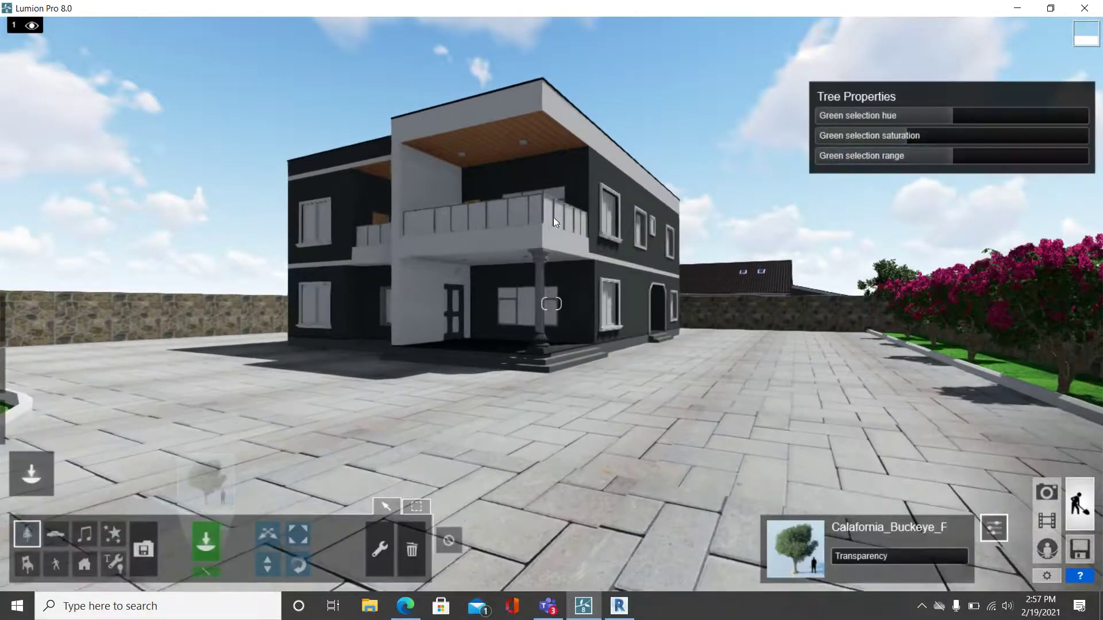
pyautogui.press('w')
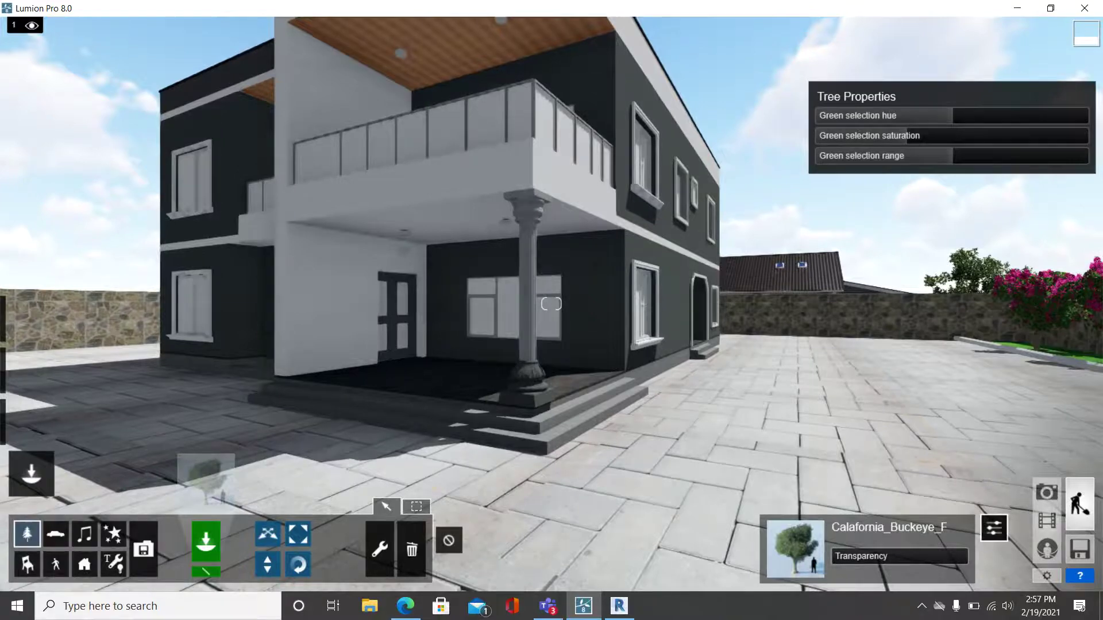
pyautogui.moveTo(550, 304); pyautogui.dragTo(552, 317, button='right')
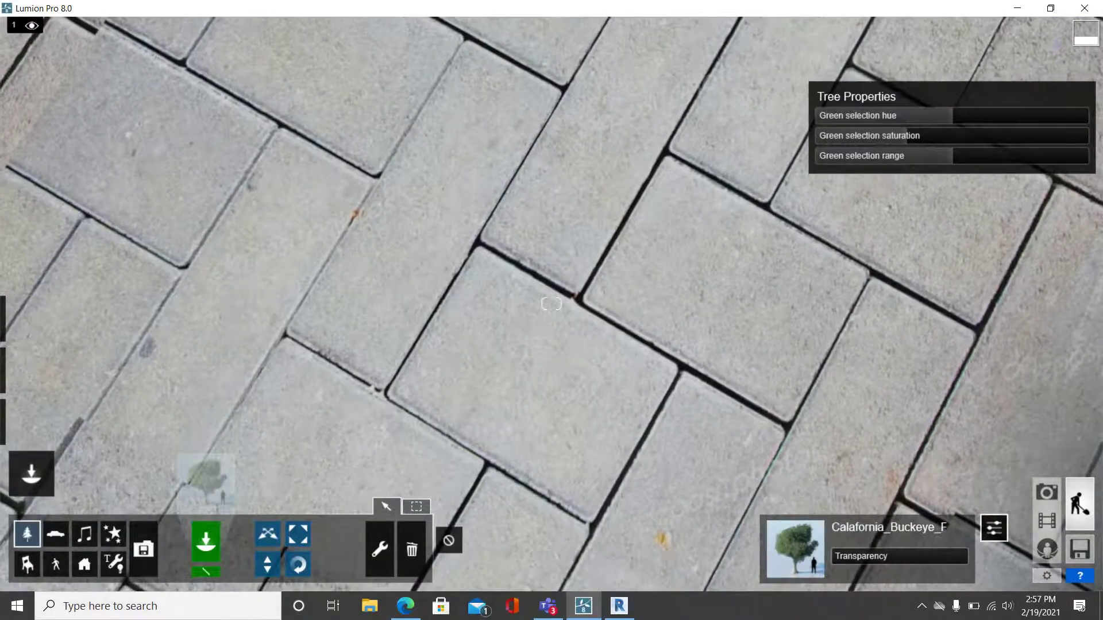
pyautogui.scroll(-10, 601, 449)
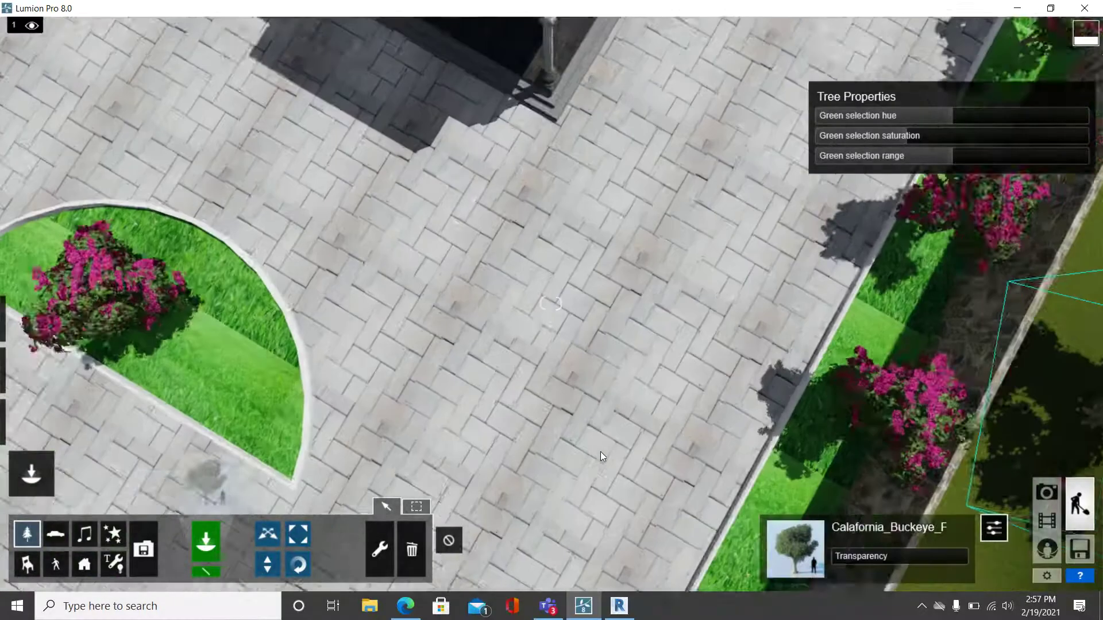
pyautogui.scroll(-10, 600, 452)
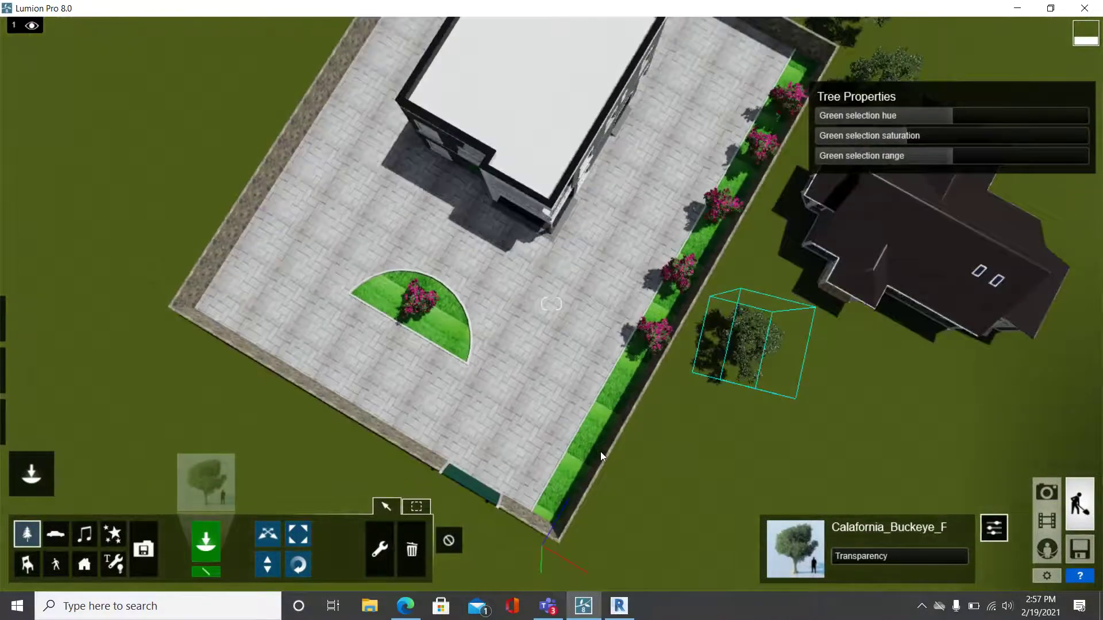
# Step: Place the House_US_018 model outside the compound, beside the long boundary wall opposite the grass strip
pyautogui.scroll(-10, 600, 451)
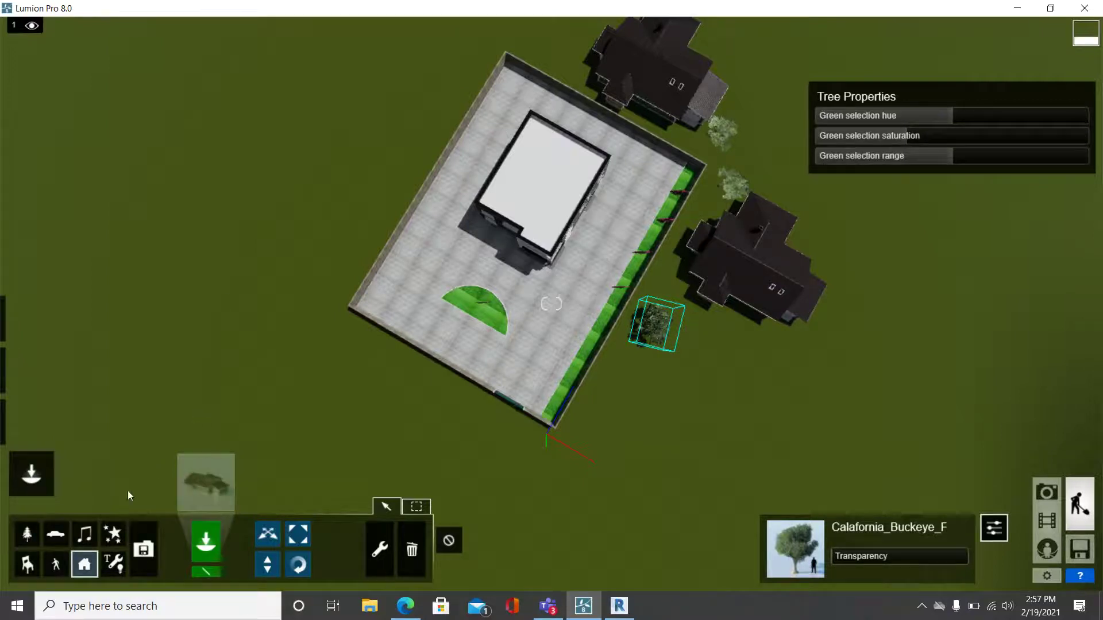
pyautogui.click(206, 487)
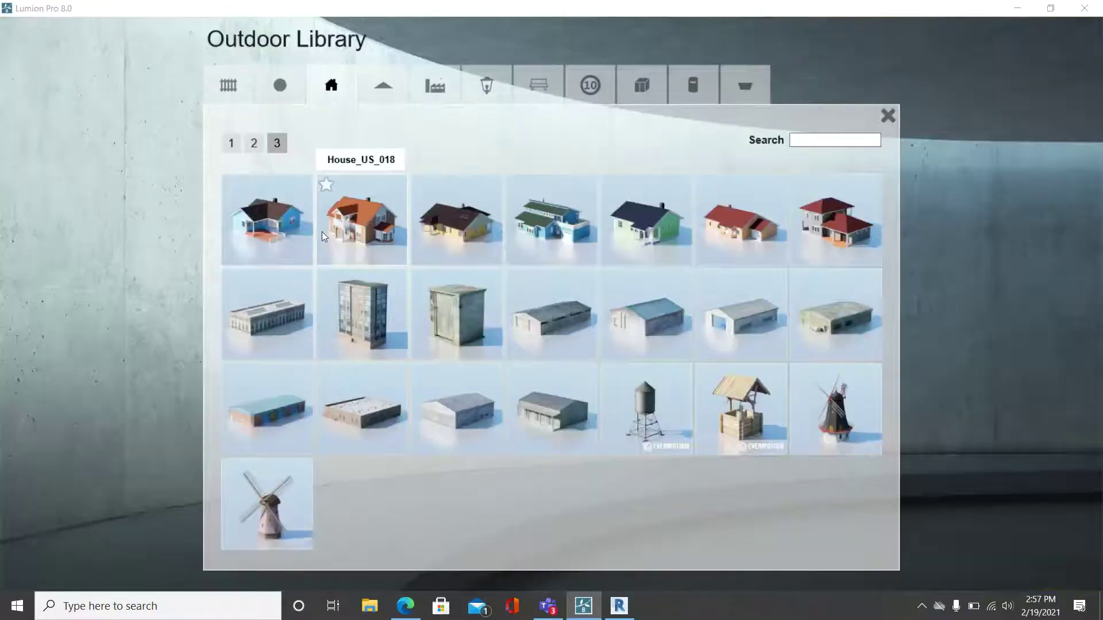
pyautogui.click(370, 239)
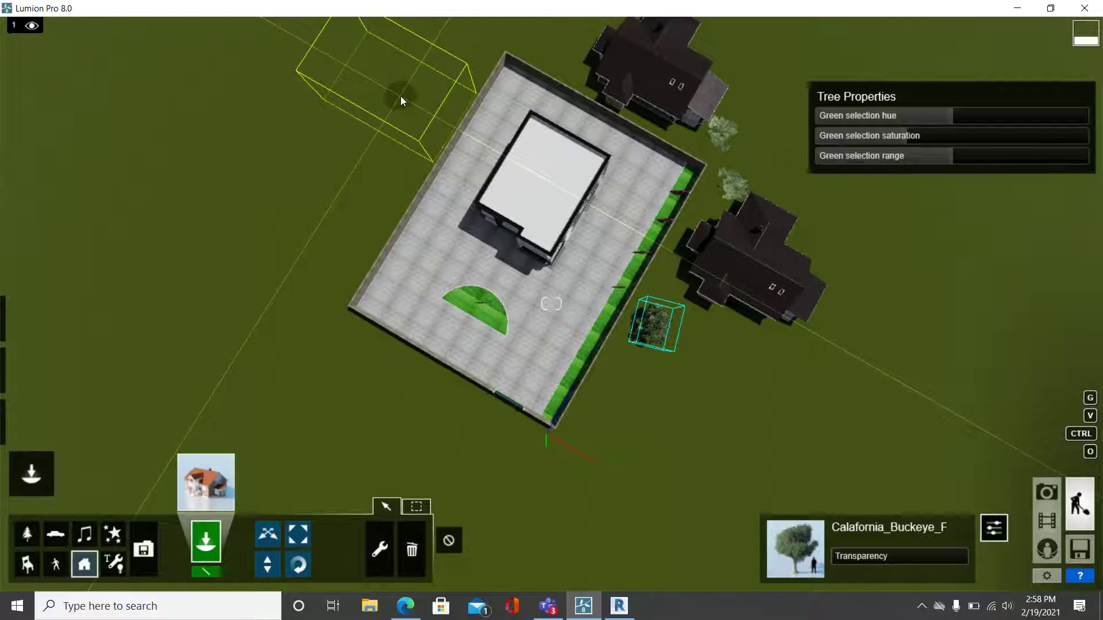
pyautogui.click(401, 100)
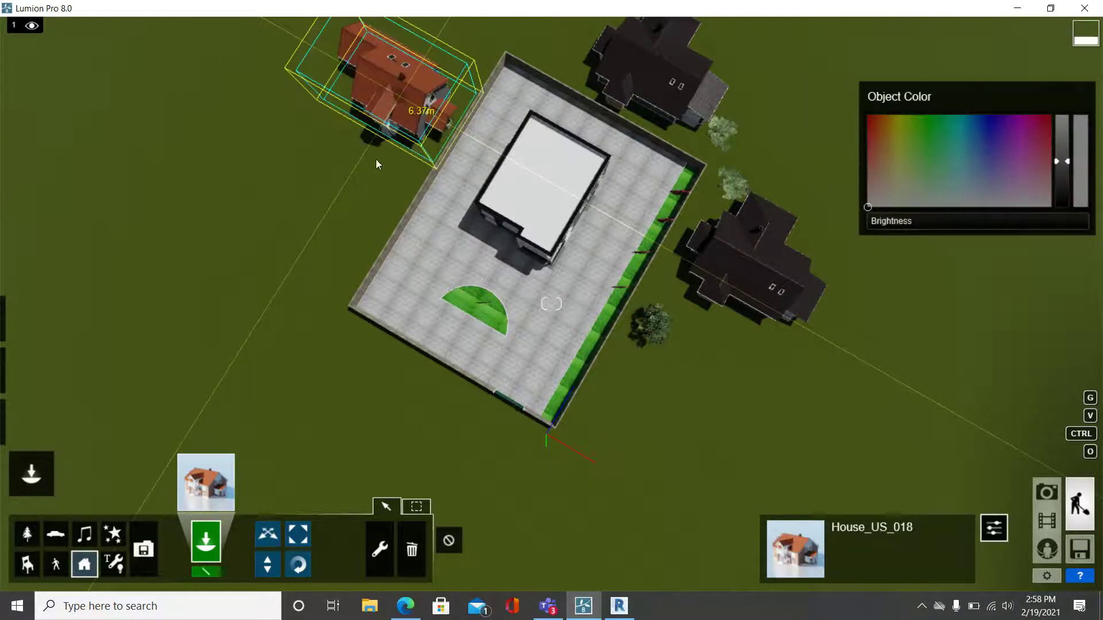
pyautogui.rightClick(323, 269)
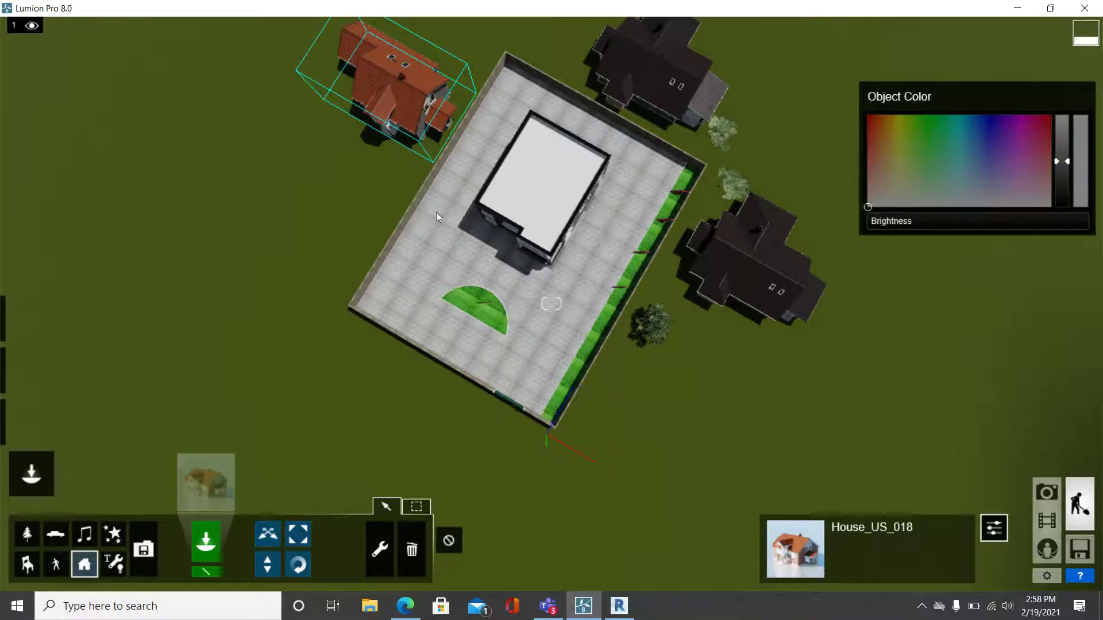
# Step: Rotate the red-roofed House_US_018 about a quarter turn so it lies parallel to the compound's long wall
pyautogui.click(296, 566)
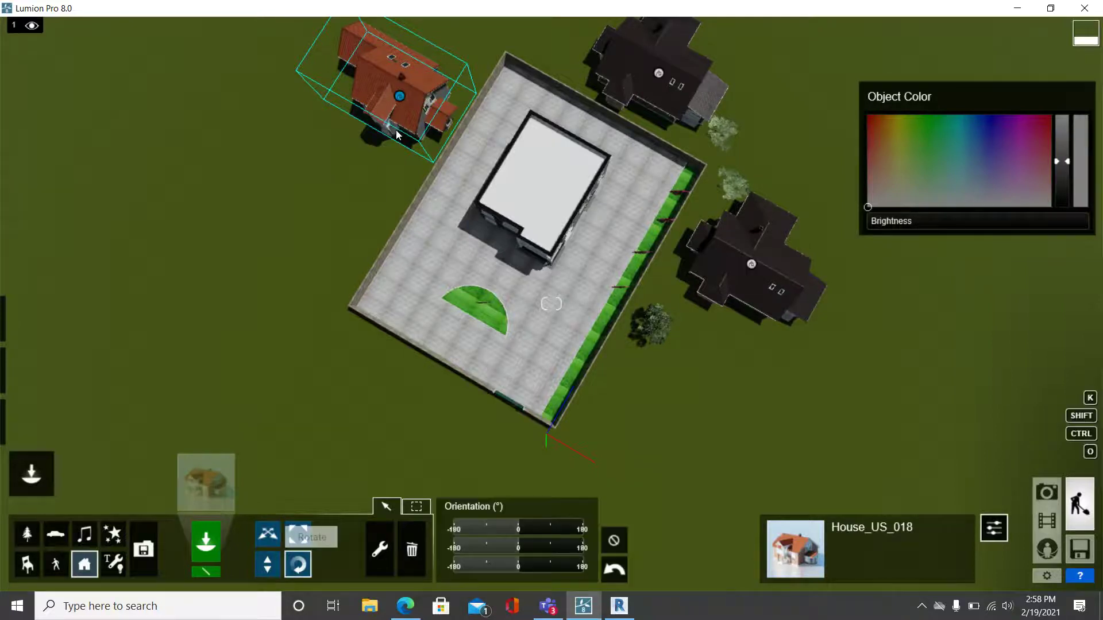
pyautogui.moveTo(401, 98)
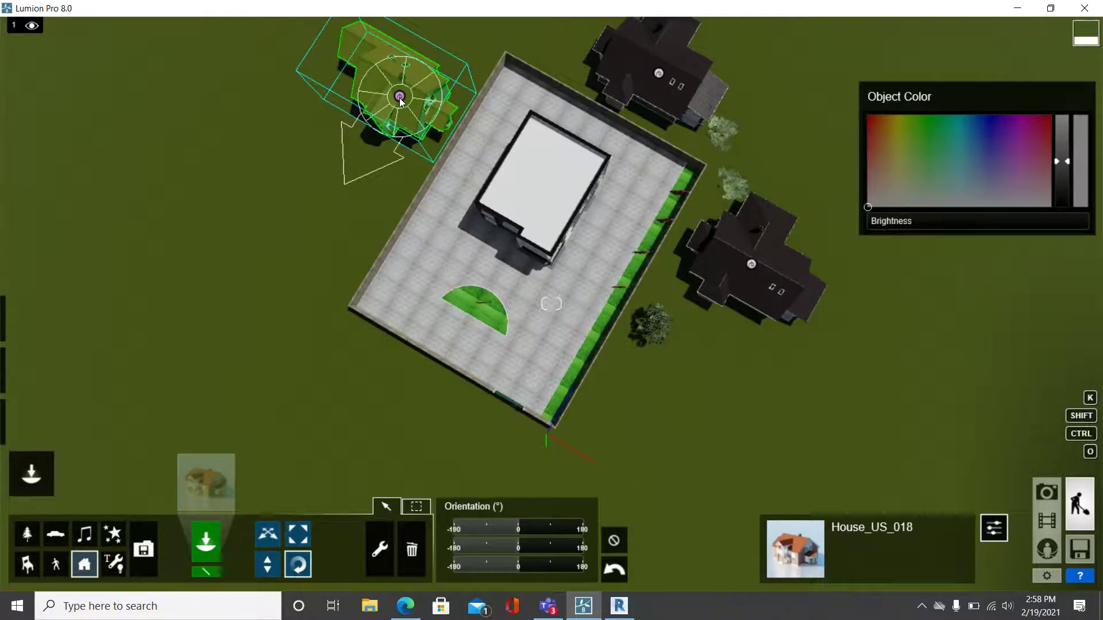
pyautogui.moveTo(411, 101); pyautogui.dragTo(470, 141)
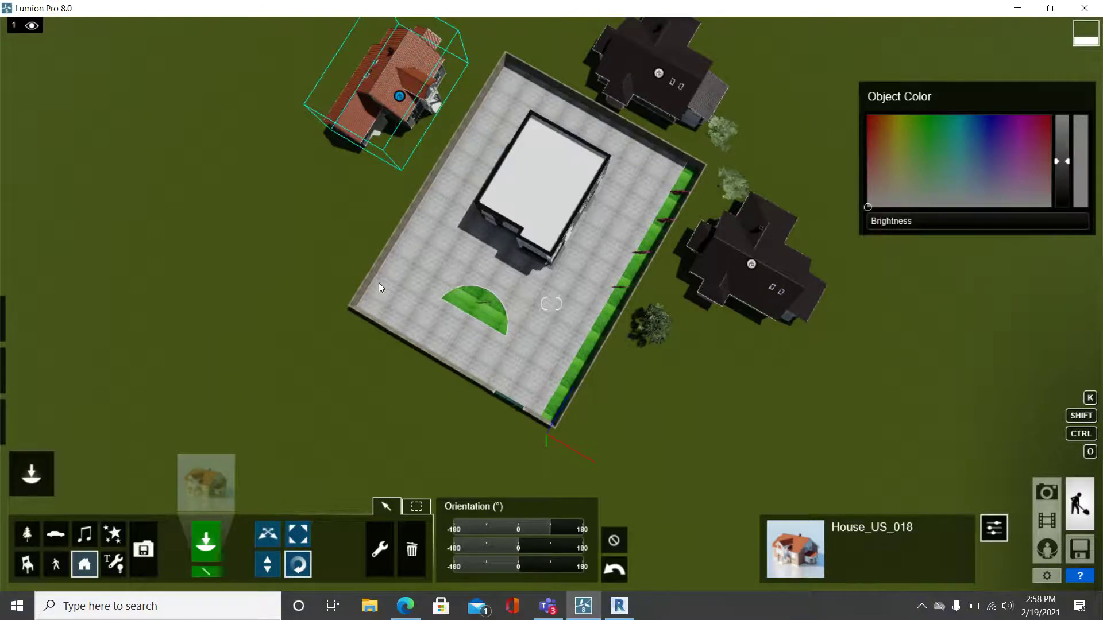
pyautogui.moveTo(374, 295); pyautogui.dragTo(433, 205, button='right')
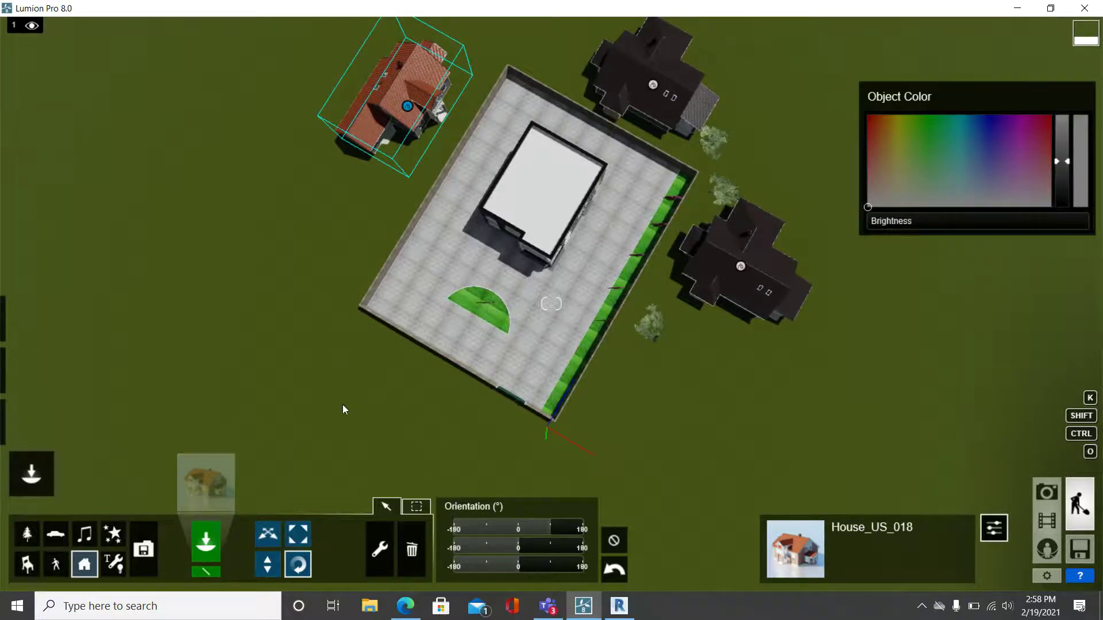
pyautogui.scroll(1, 342, 404)
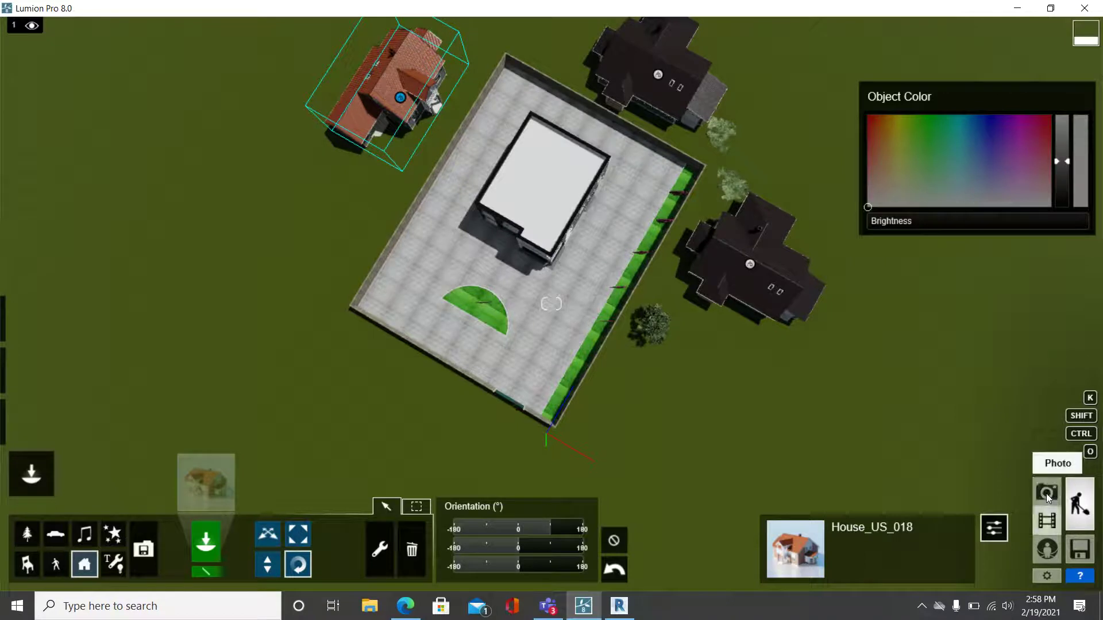
# Step: Check the added house from the stored Photo 1 camera, then return to Build mode in that view
pyautogui.click(1047, 494)
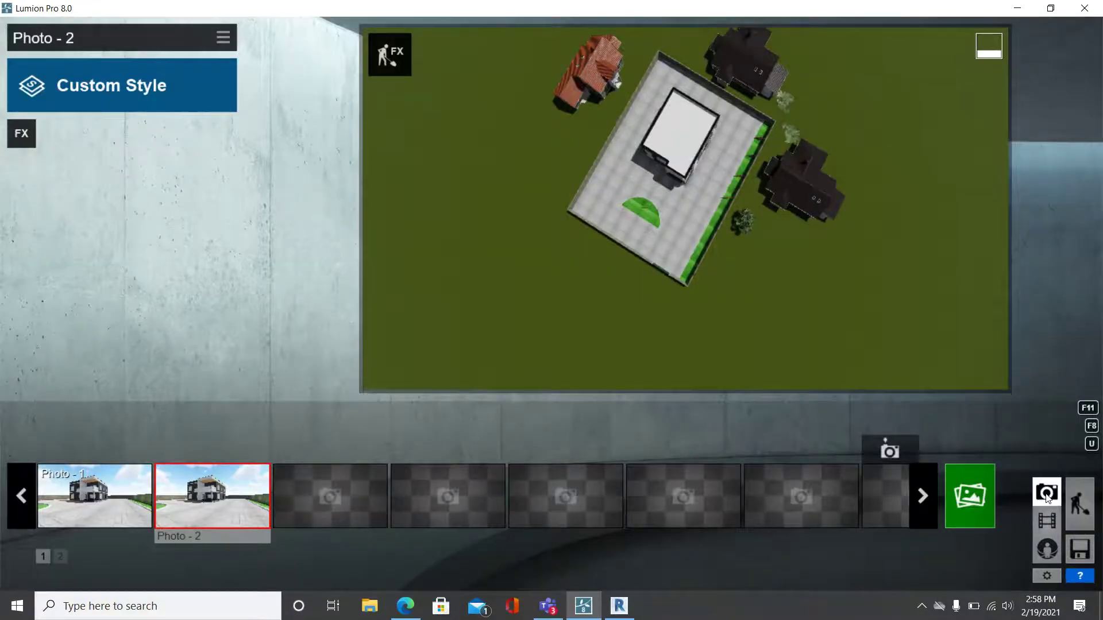
pyautogui.click(94, 495)
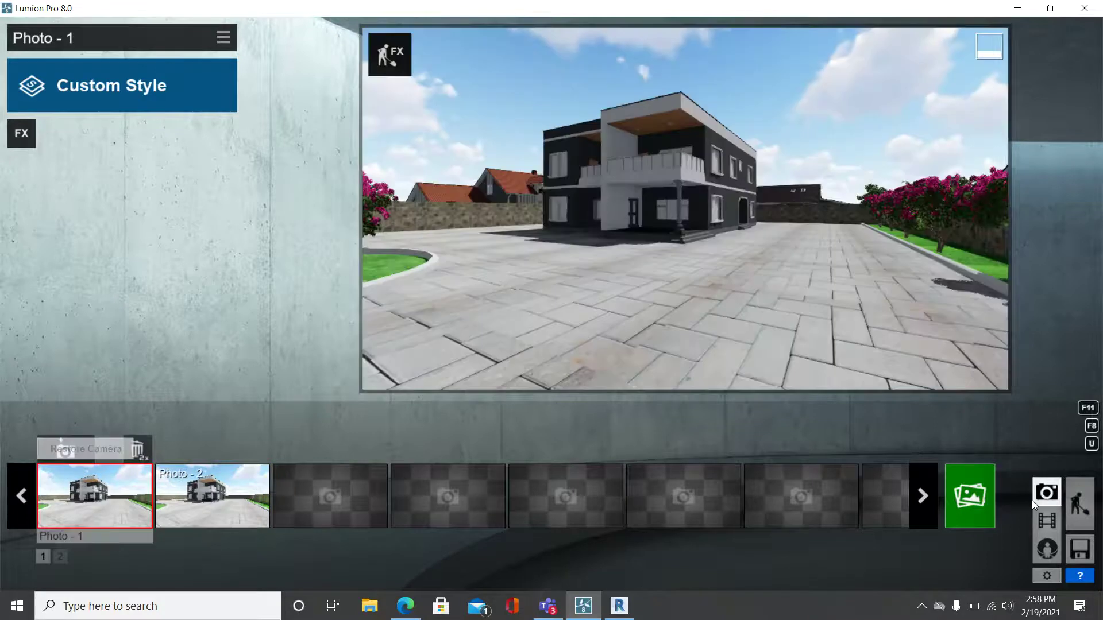
pyautogui.click(1074, 513)
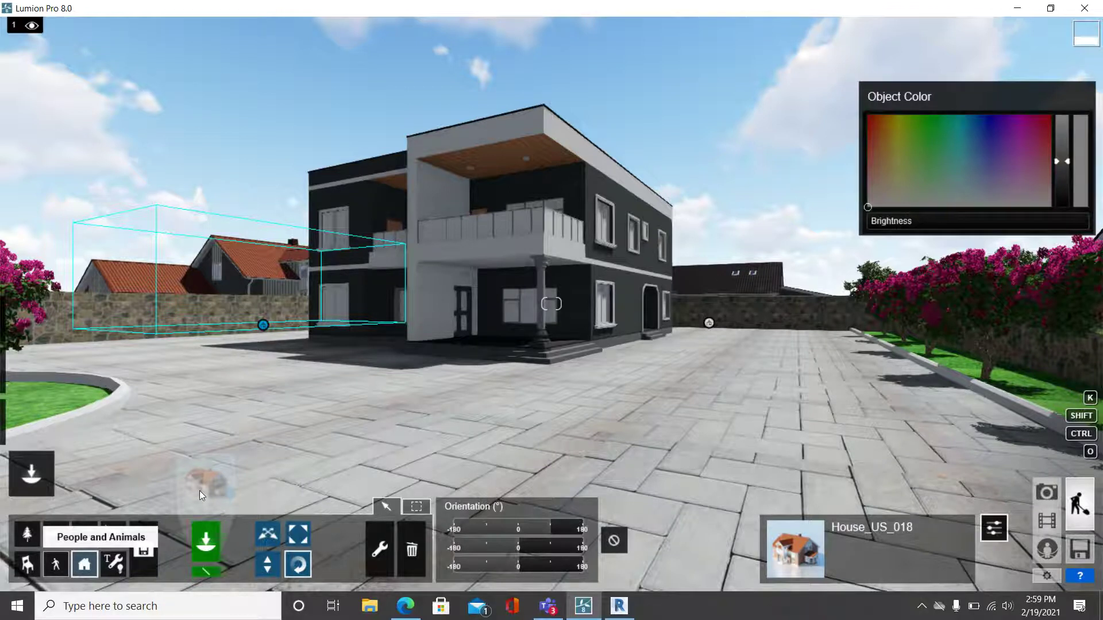
# Step: Place the standing character Man_Caucasian_0002 on the duplex's front porch beside the entrance door
pyautogui.click(56, 564)
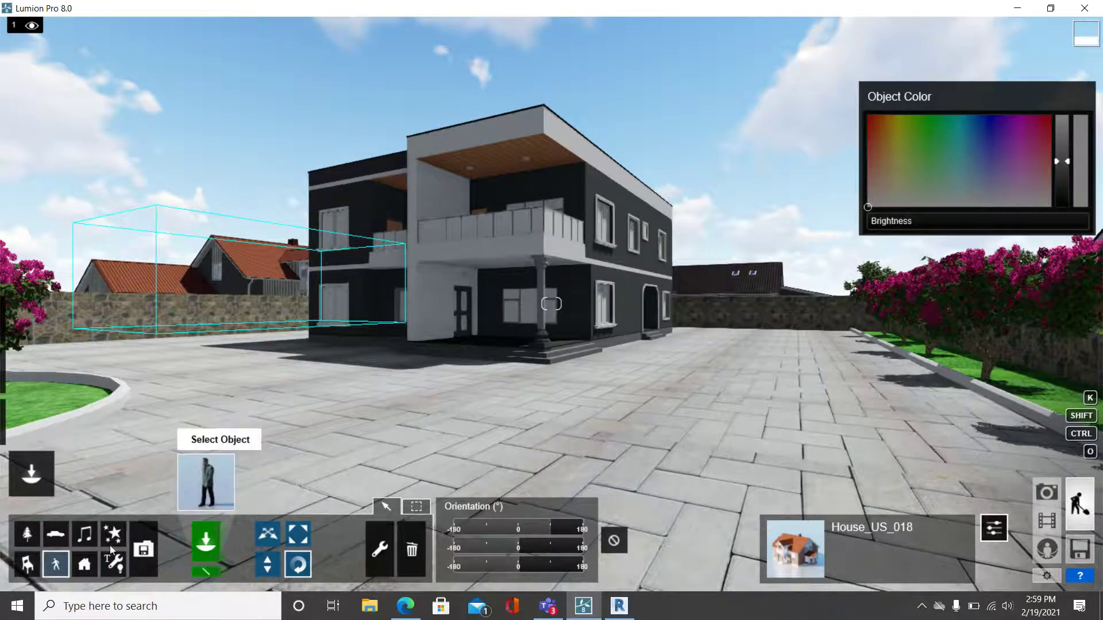
pyautogui.click(207, 475)
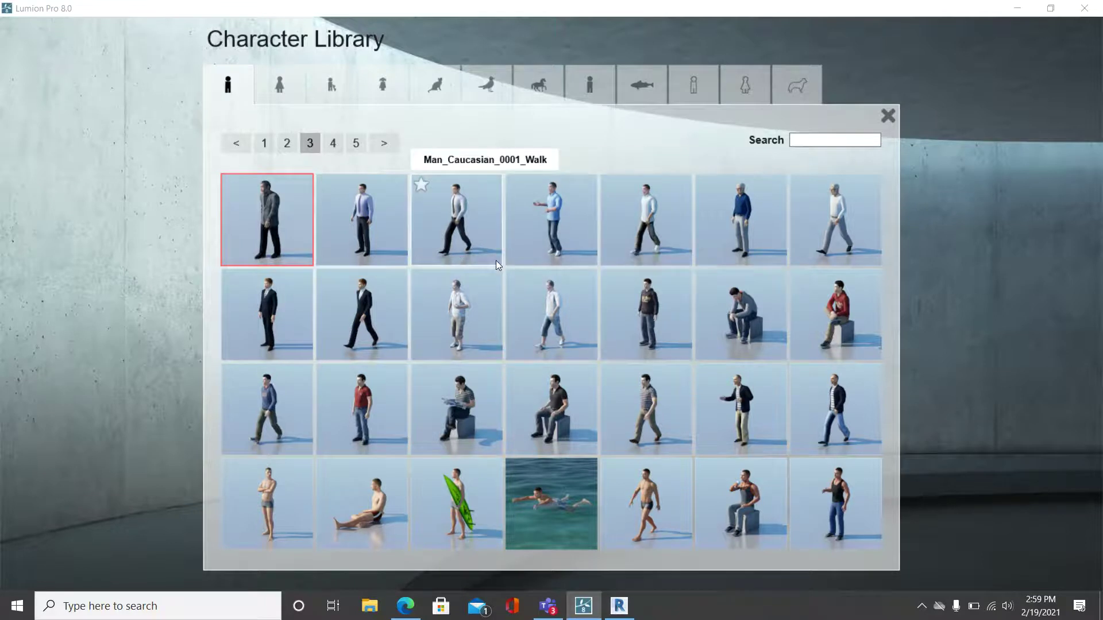
pyautogui.click(554, 236)
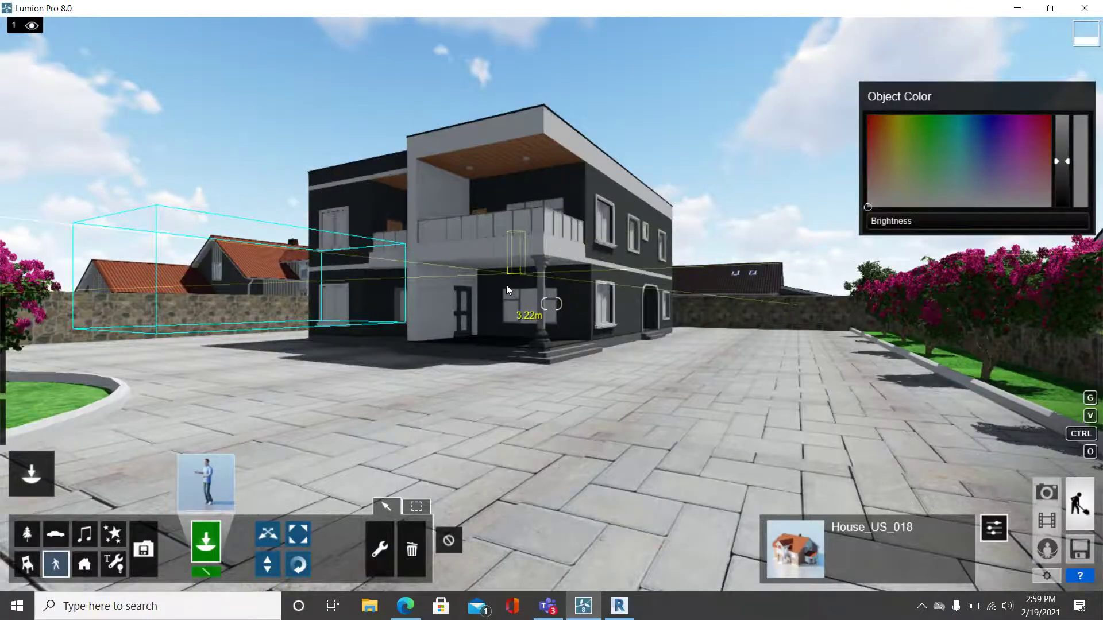
pyautogui.click(495, 340)
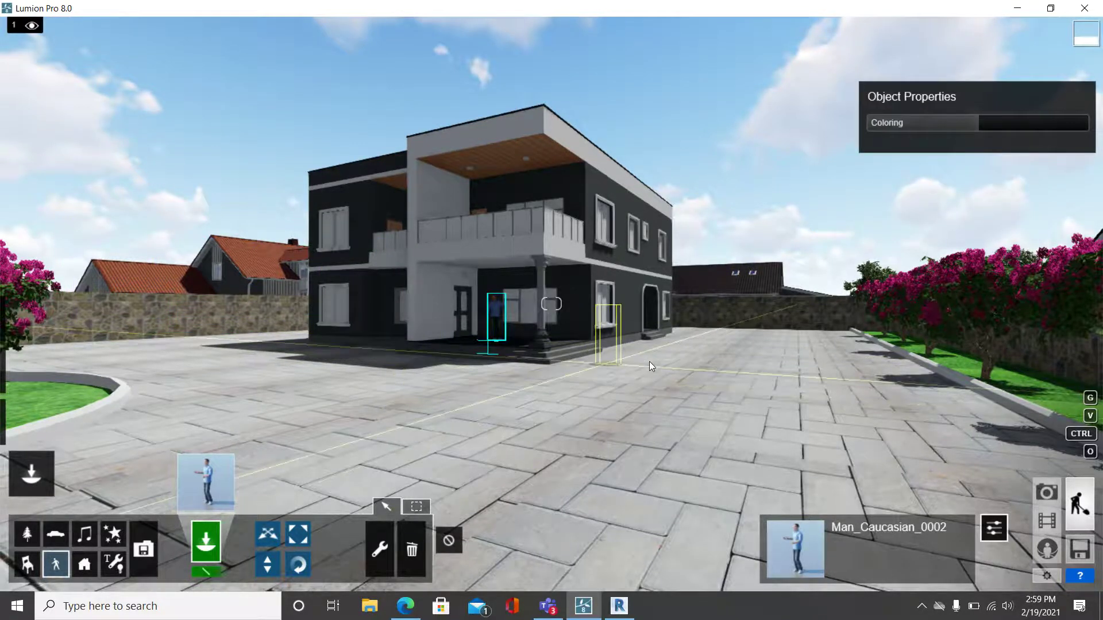
# Step: Place the standing boy in red, Boy_Caucasian_002, on the paving next to the porch steps
pyautogui.click(209, 485)
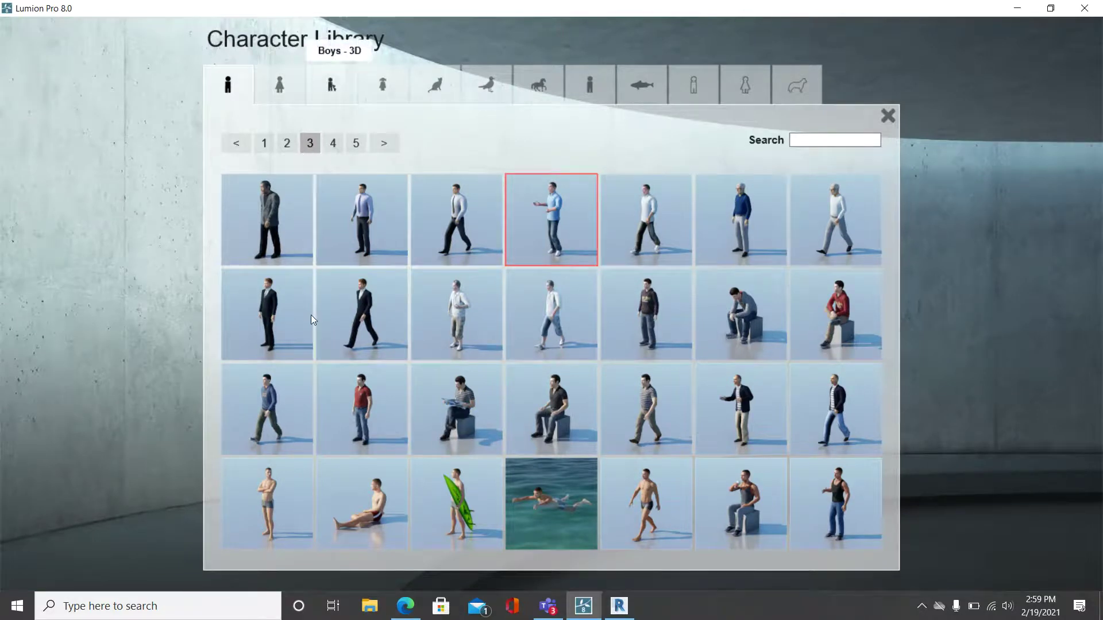
pyautogui.click(332, 85)
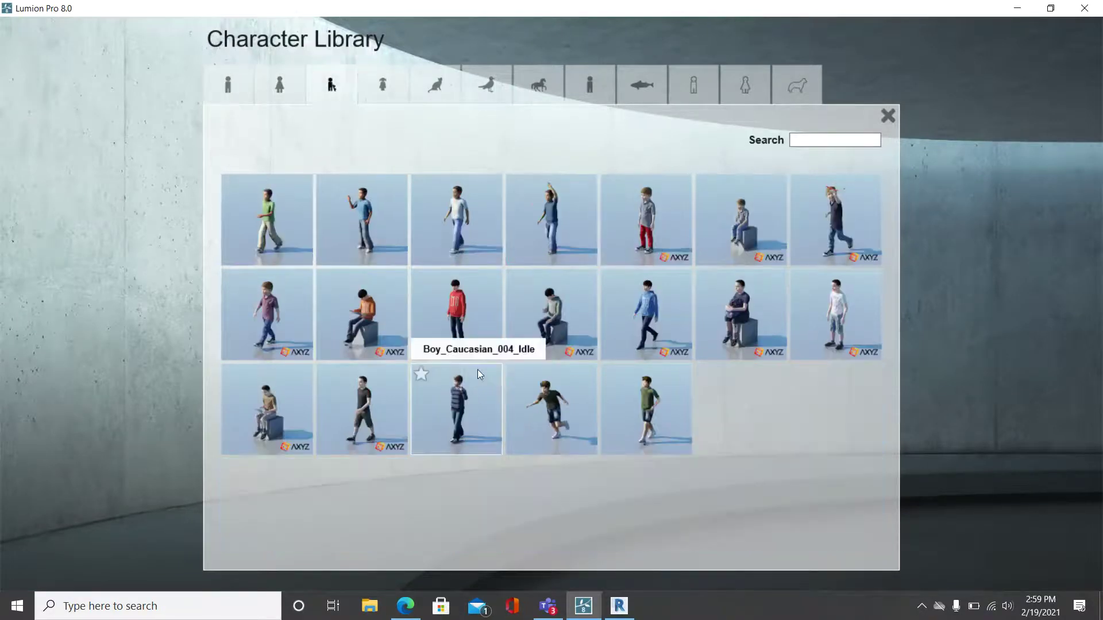
pyautogui.click(461, 320)
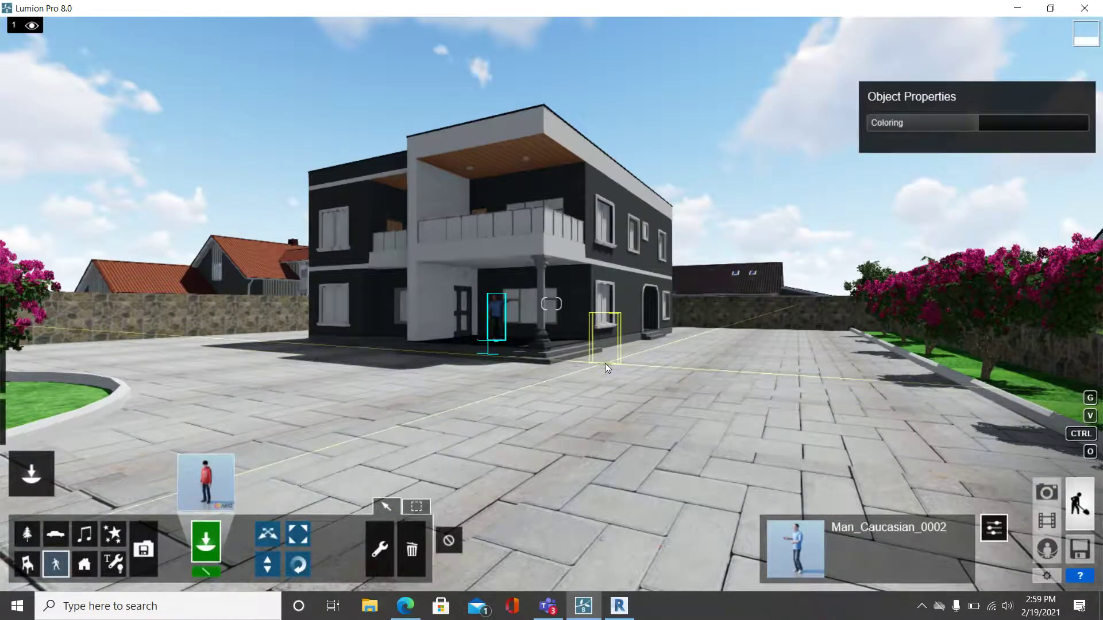
pyautogui.click(605, 363)
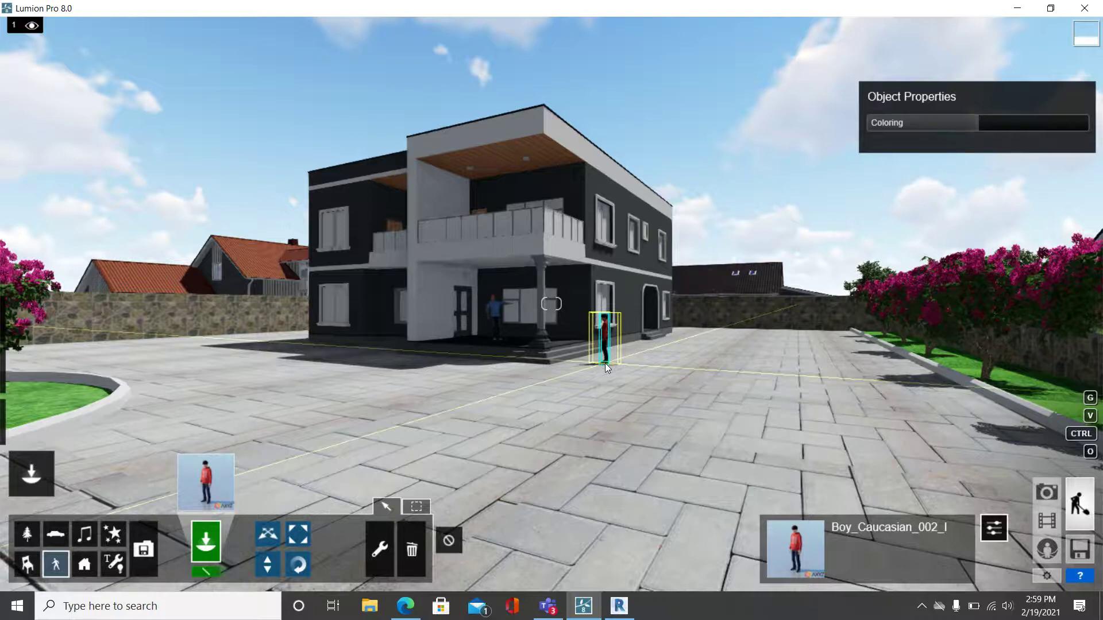
# Step: Park a Car_005 from the transport library on the paving in front of the boy, then end placement
pyautogui.click(63, 539)
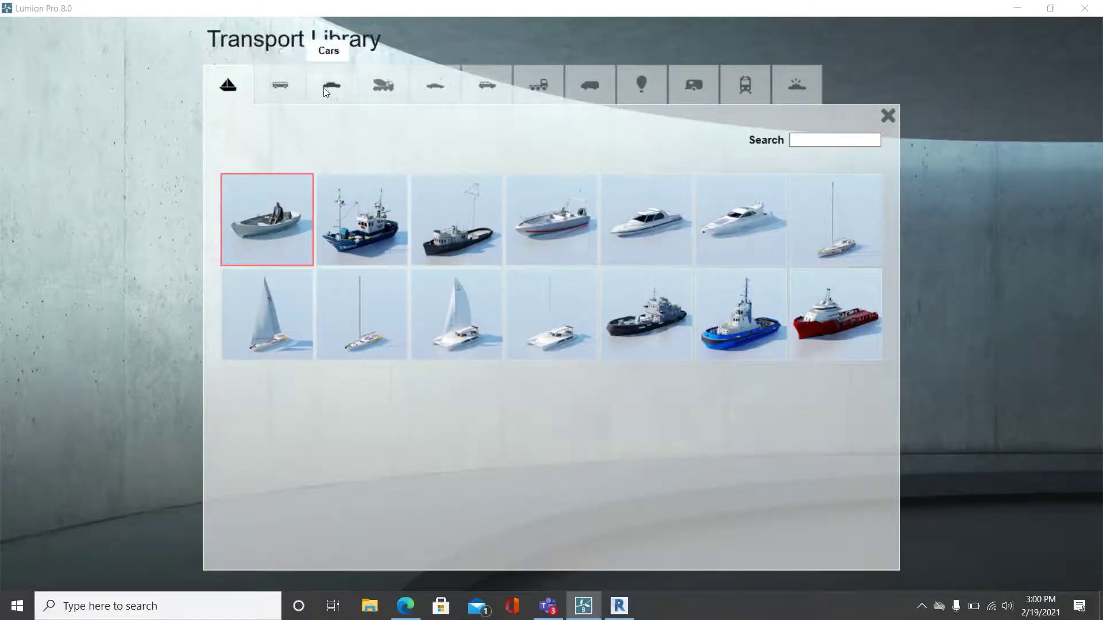
pyautogui.click(325, 89)
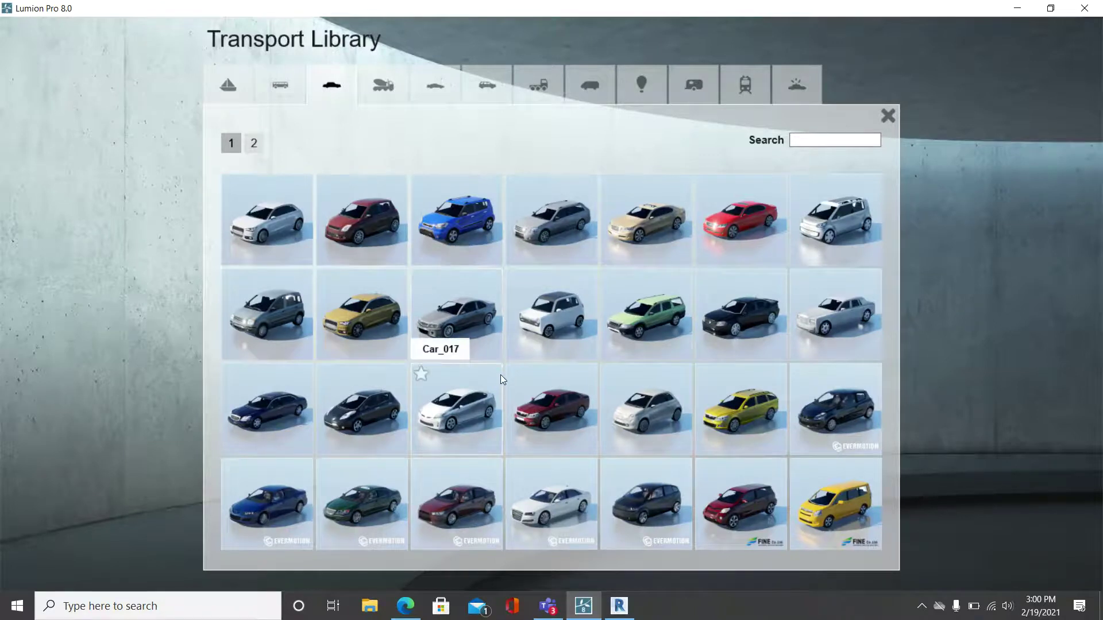
pyautogui.click(642, 234)
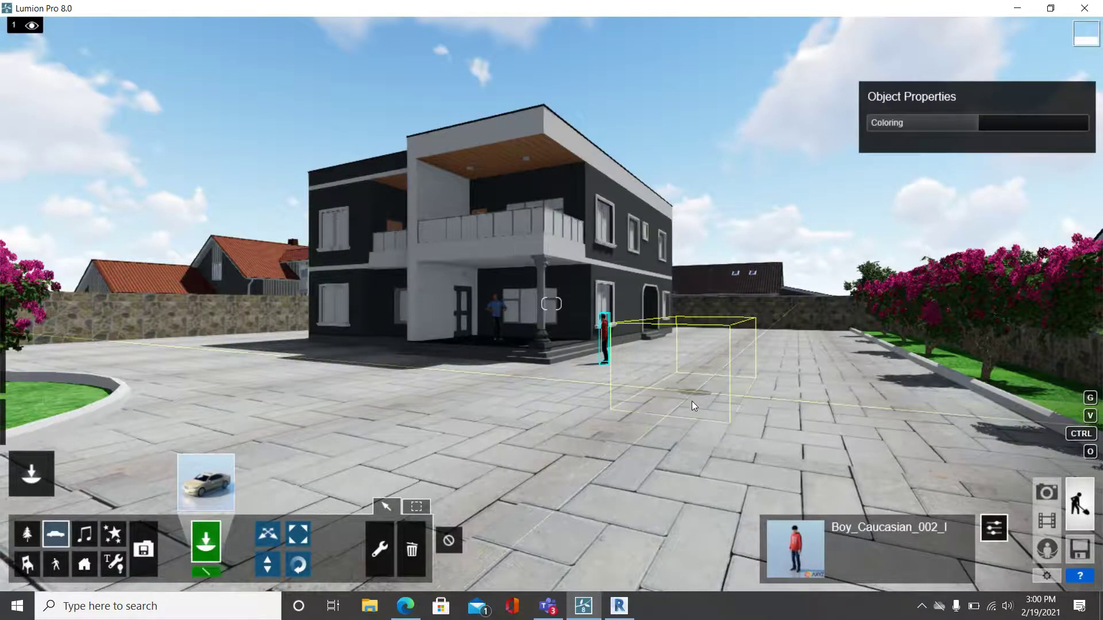
pyautogui.click(692, 401)
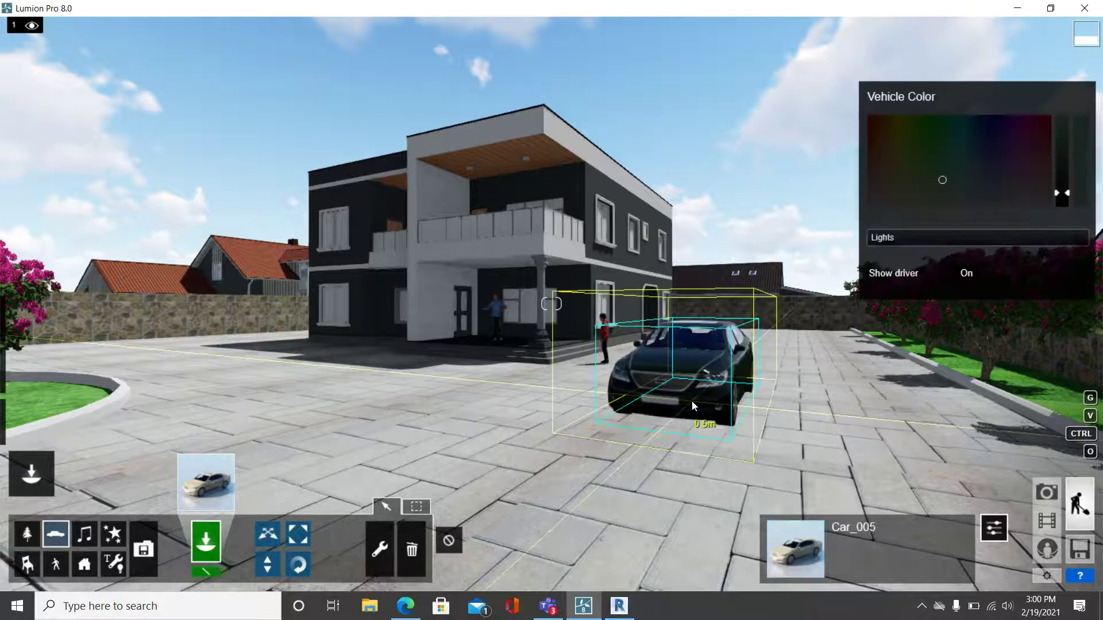
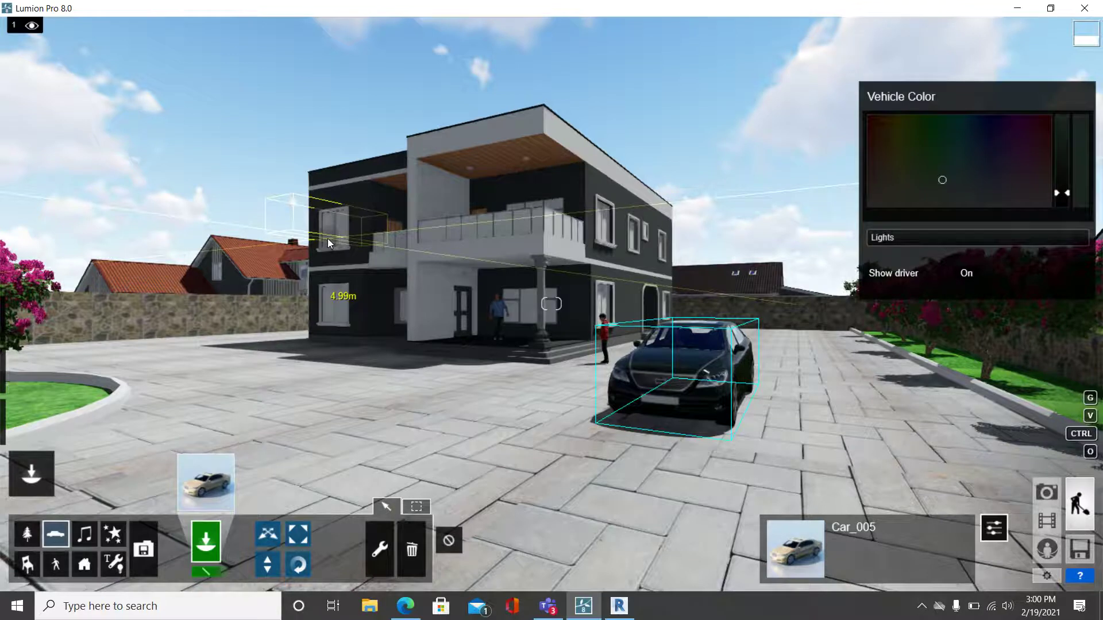
pyautogui.rightClick(328, 239)
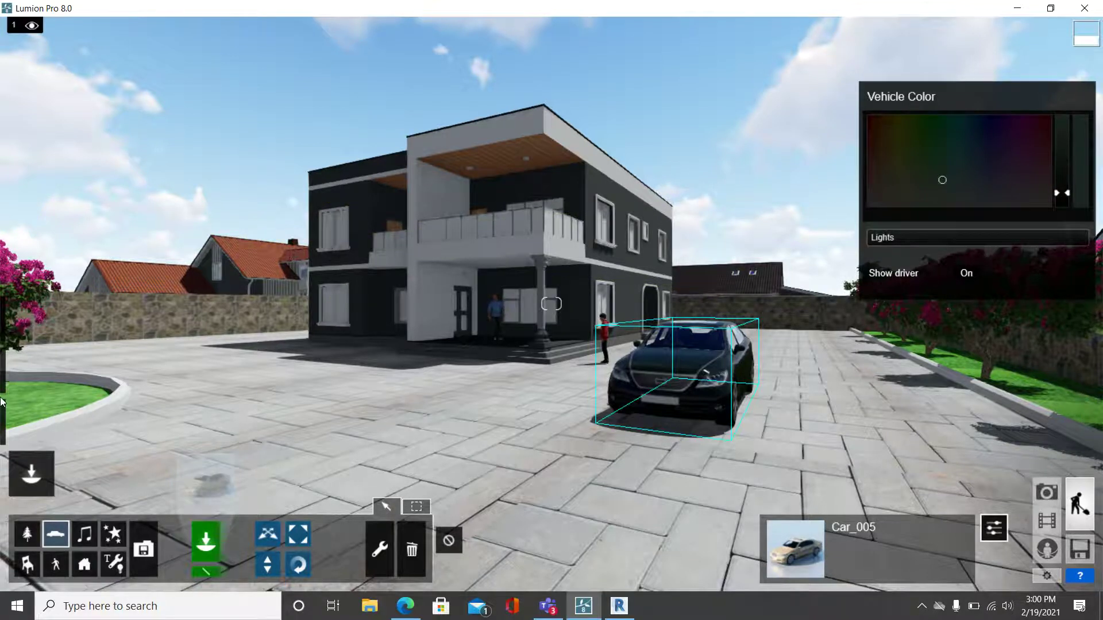
# Step: Assign the outdoor glass material Glass Panels Volume 003 to the duplex's Glass surfaces, save it and switch to Photo mode
pyautogui.moveTo(2, 404)
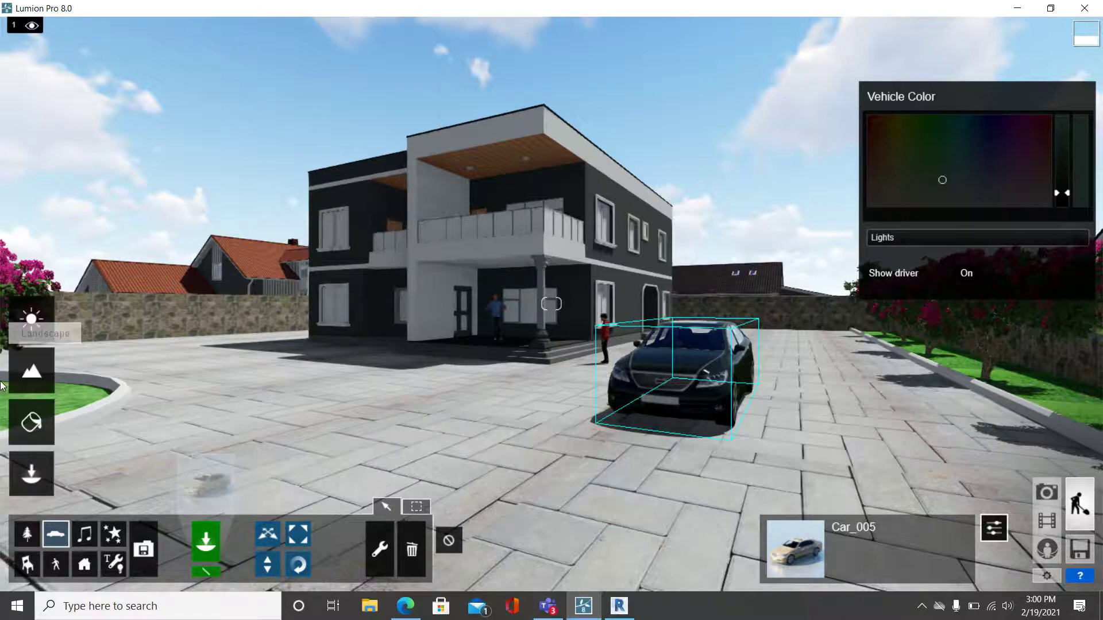
pyautogui.click(34, 422)
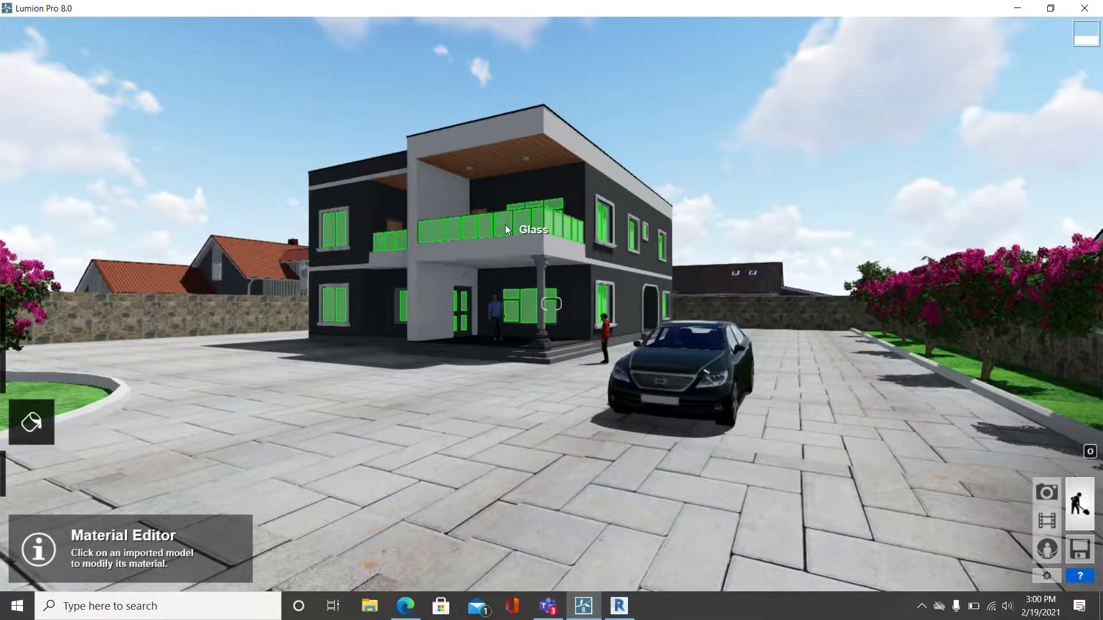
pyautogui.click(505, 226)
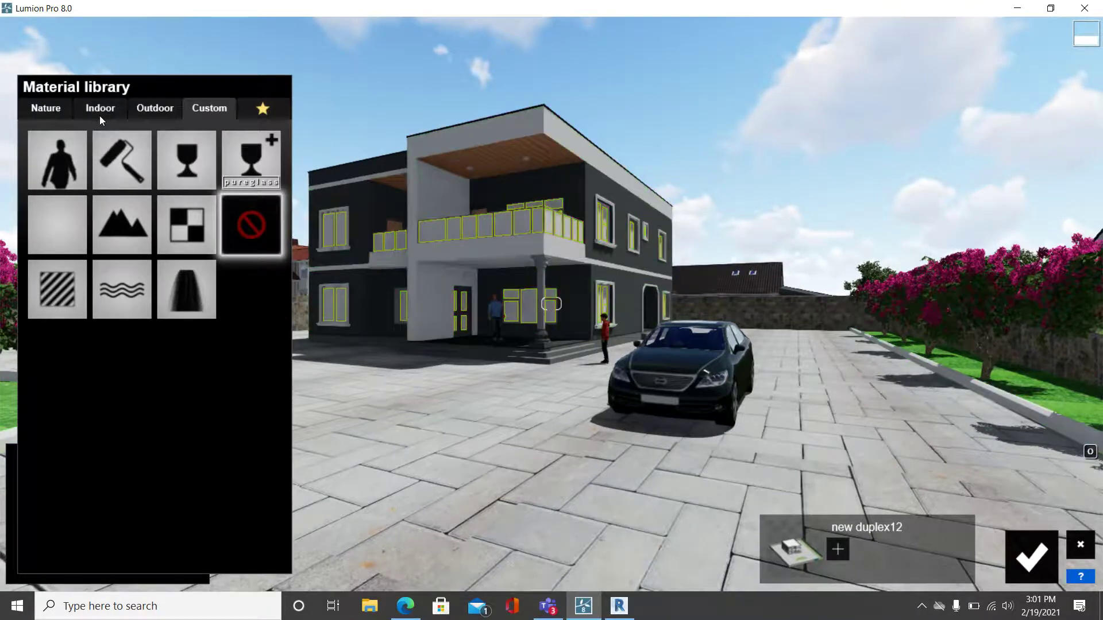
pyautogui.click(165, 111)
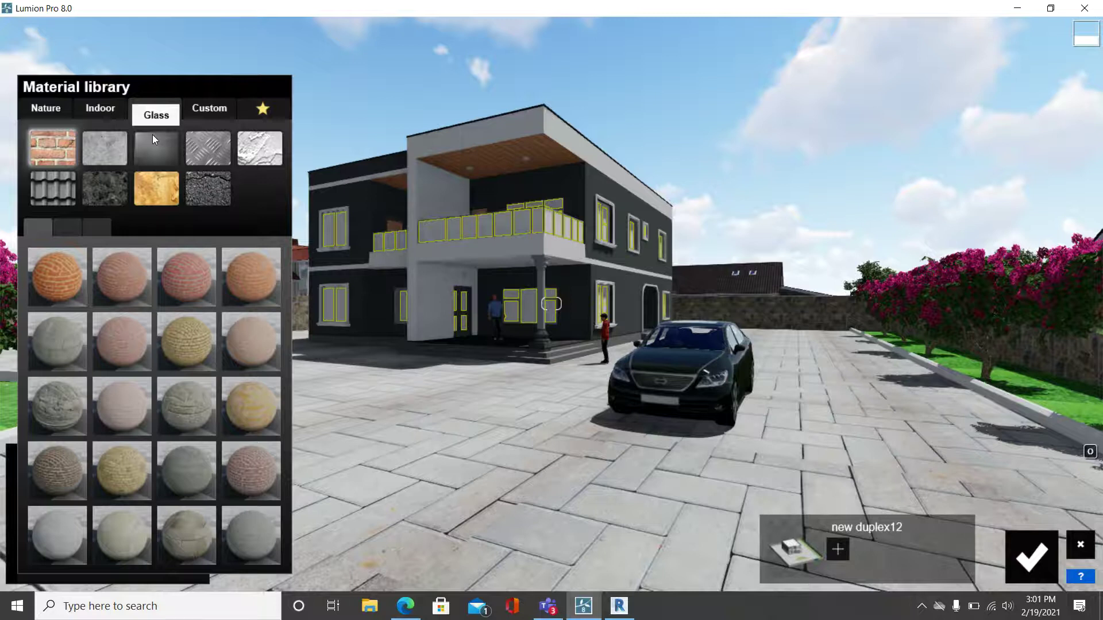
pyautogui.click(153, 134)
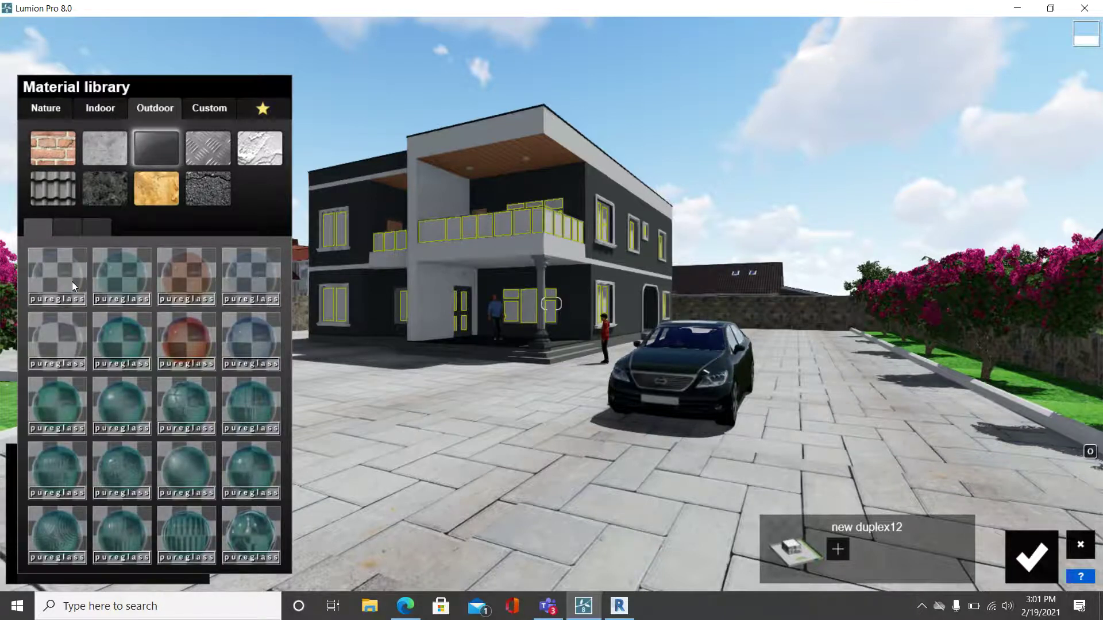
pyautogui.click(114, 280)
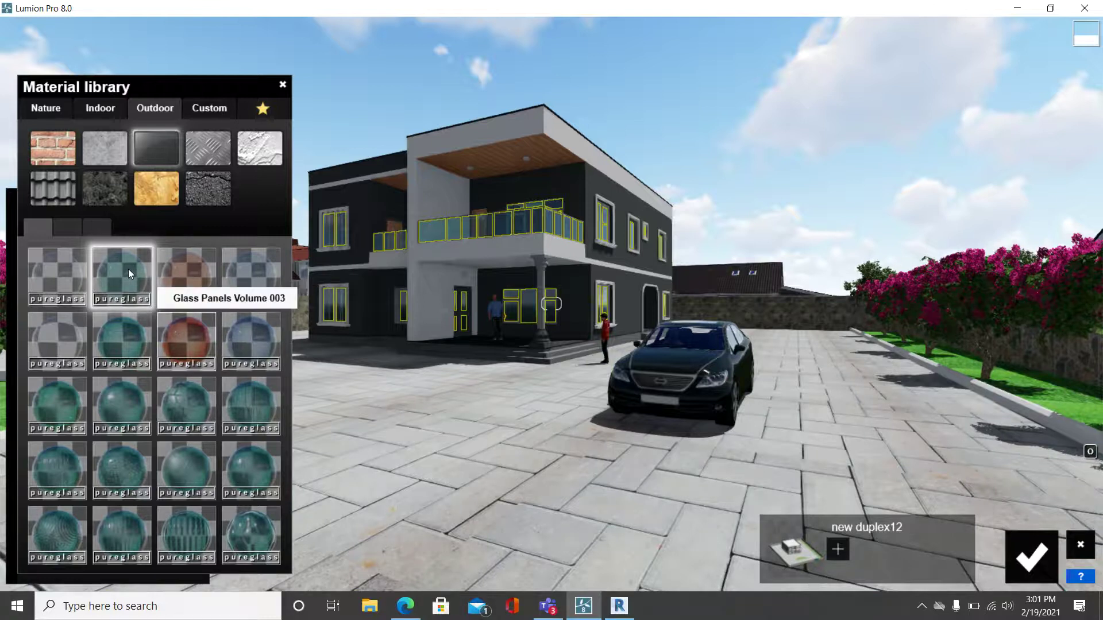
pyautogui.click(1033, 557)
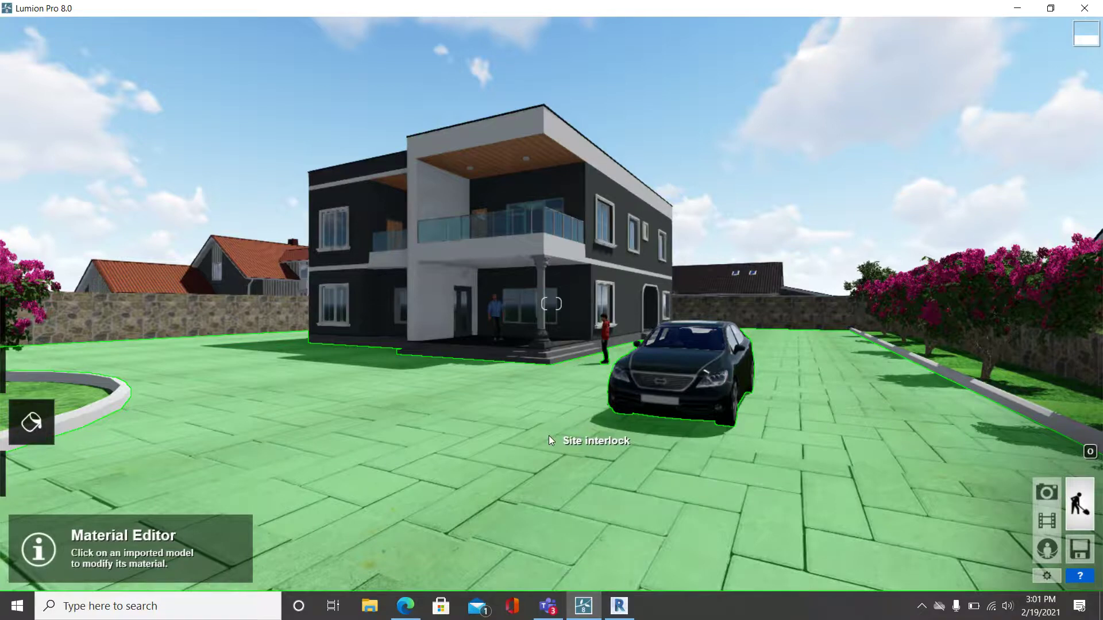
pyautogui.click(1051, 491)
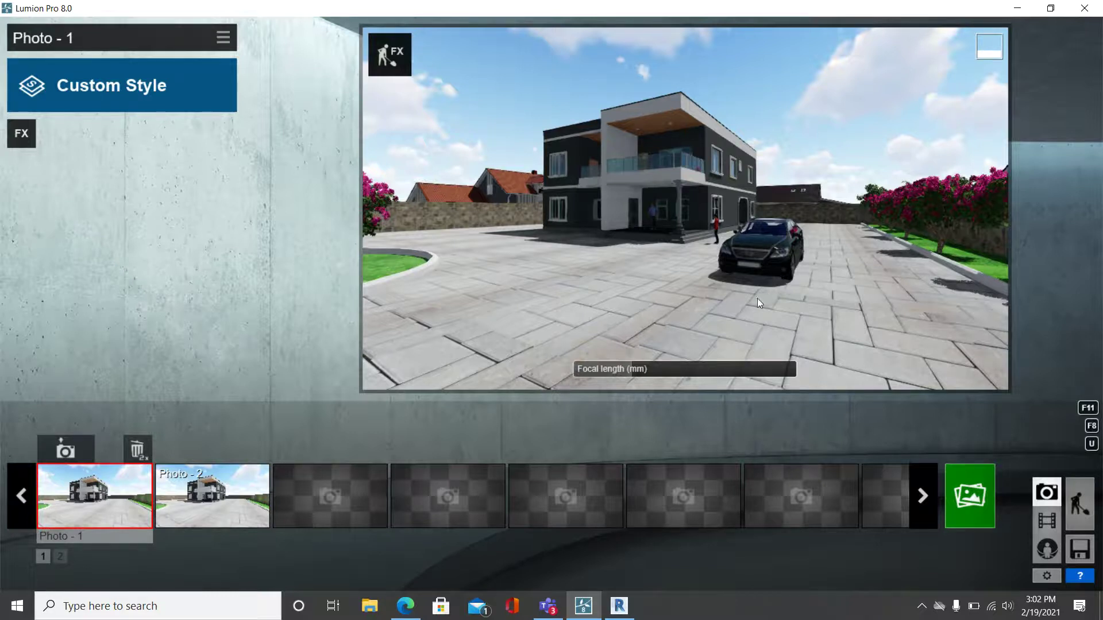
# Step: Increase Photo 1's focal length slightly to about 15 mm and reframe the shot on the duplex and parked car
pyautogui.moveTo(633, 371)
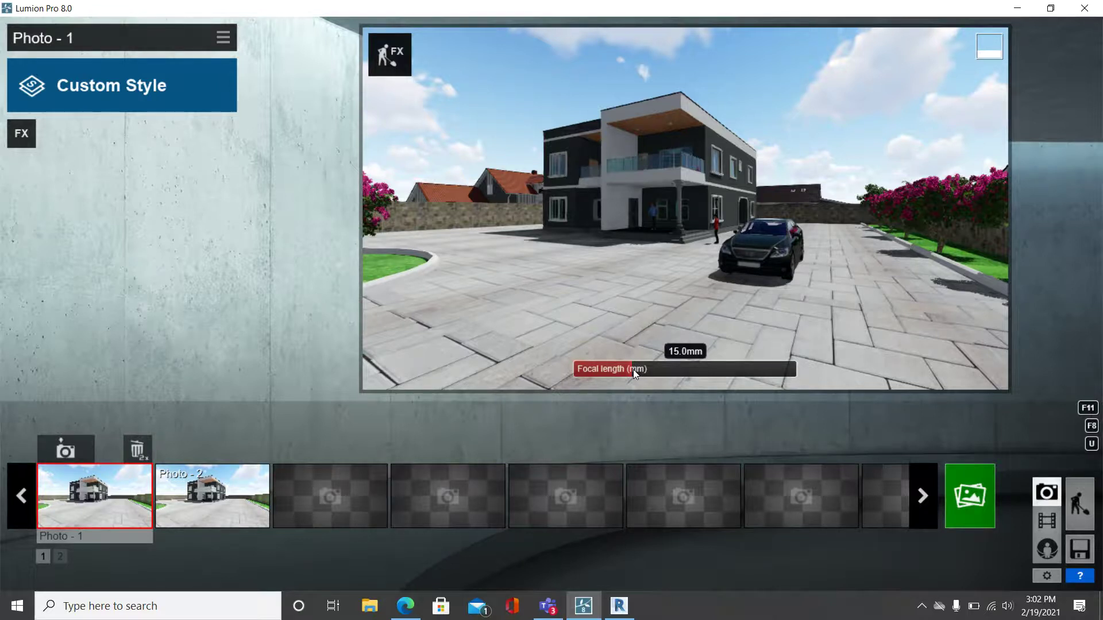
pyautogui.click(633, 370)
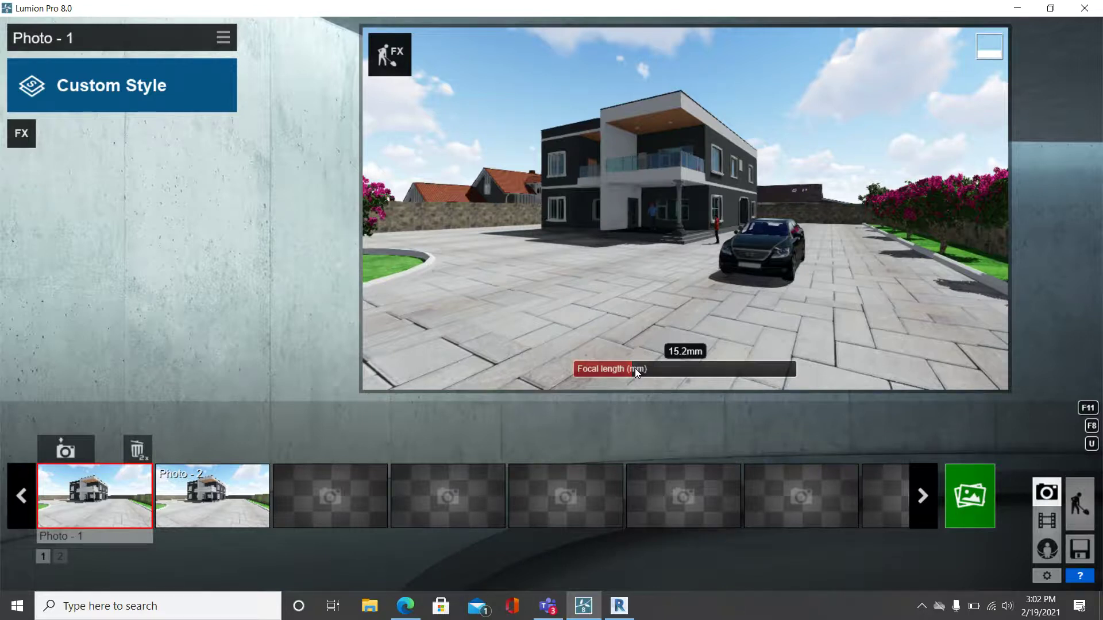
pyautogui.click(635, 370)
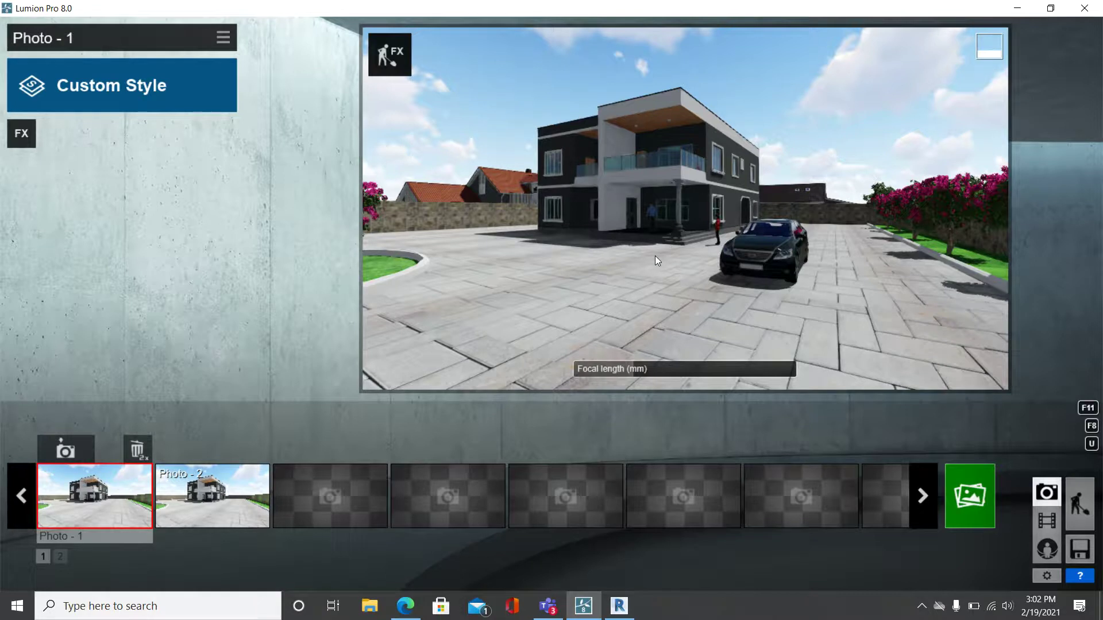
pyautogui.press('w')
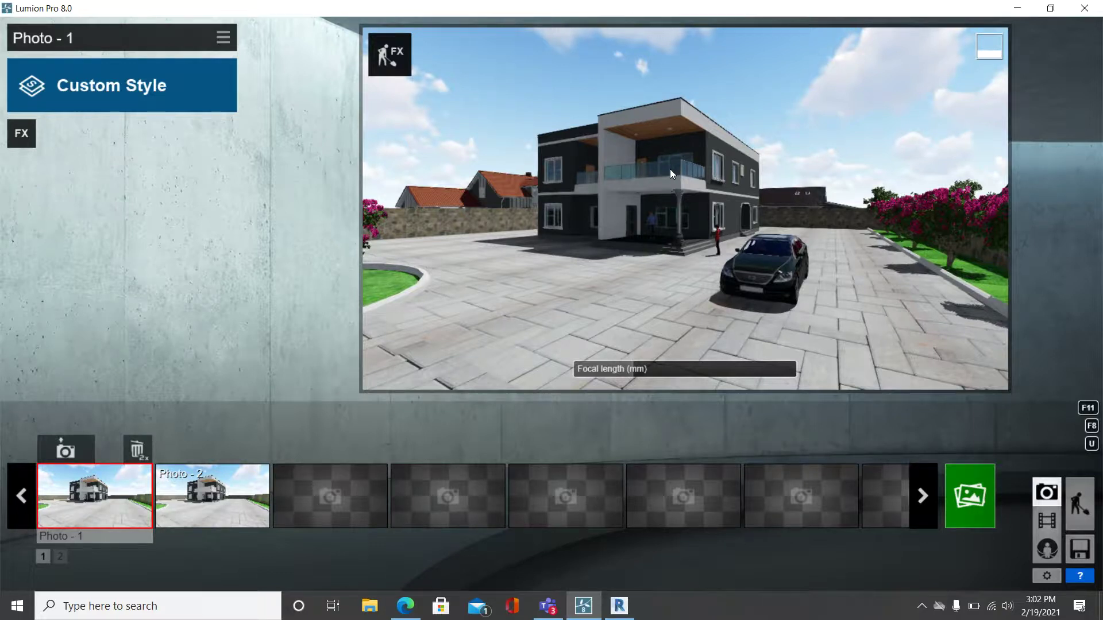
# Step: Render the current shot at Desktop size, 1920x1080, and save it to the Desktop folder as the JPG file "Lumion render"
pyautogui.click(970, 504)
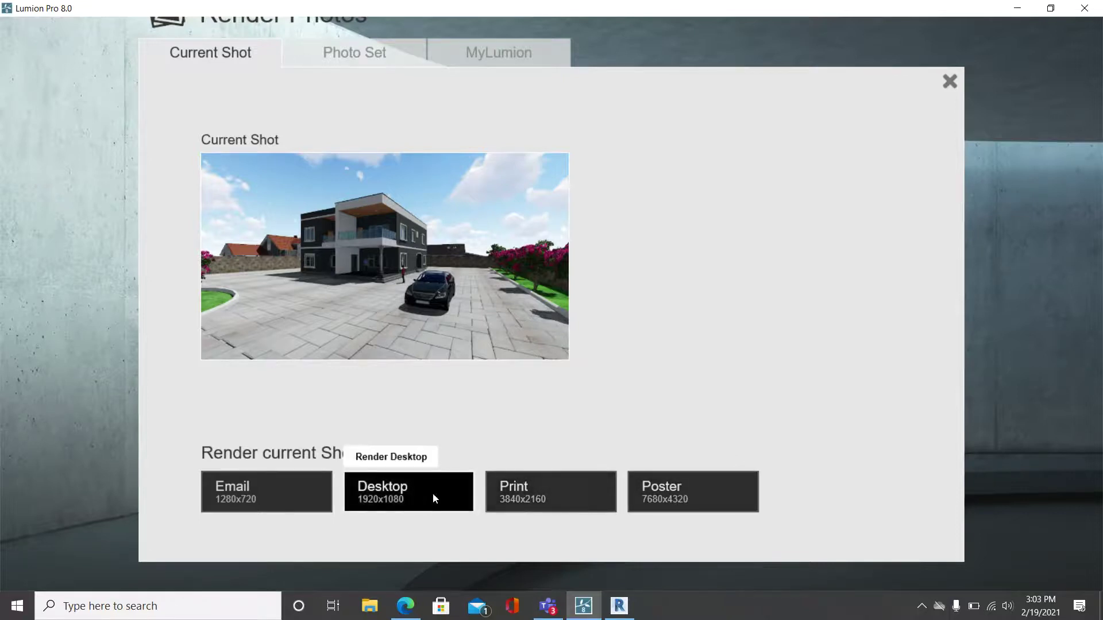
pyautogui.click(374, 494)
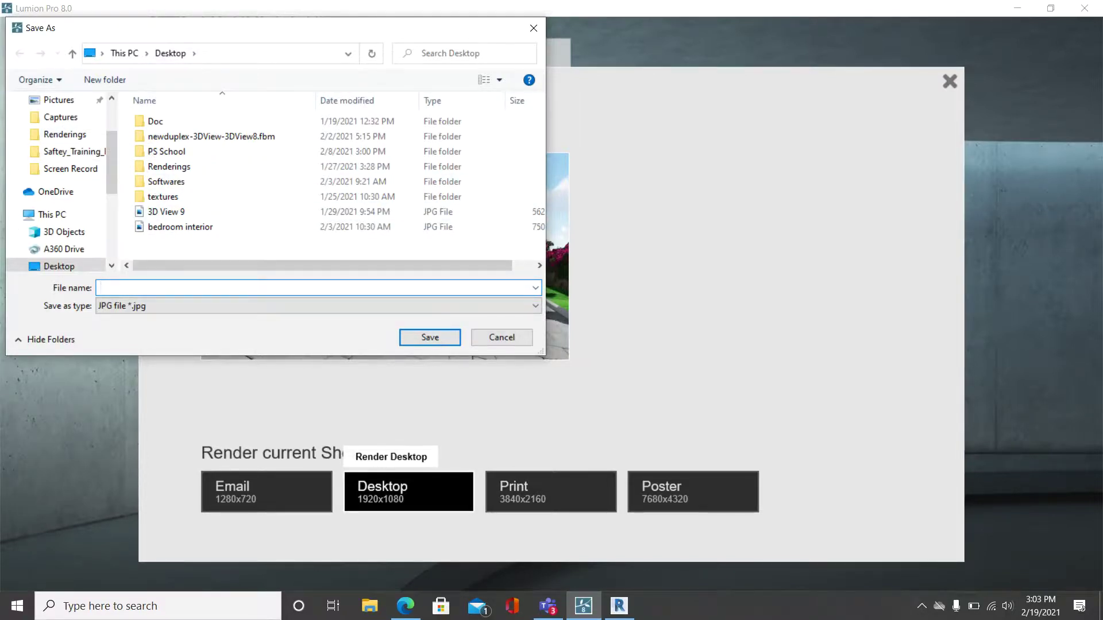
pyautogui.write('render')
pyautogui.click(98, 287)
pyautogui.write('Lumion')
pyautogui.click(439, 338)
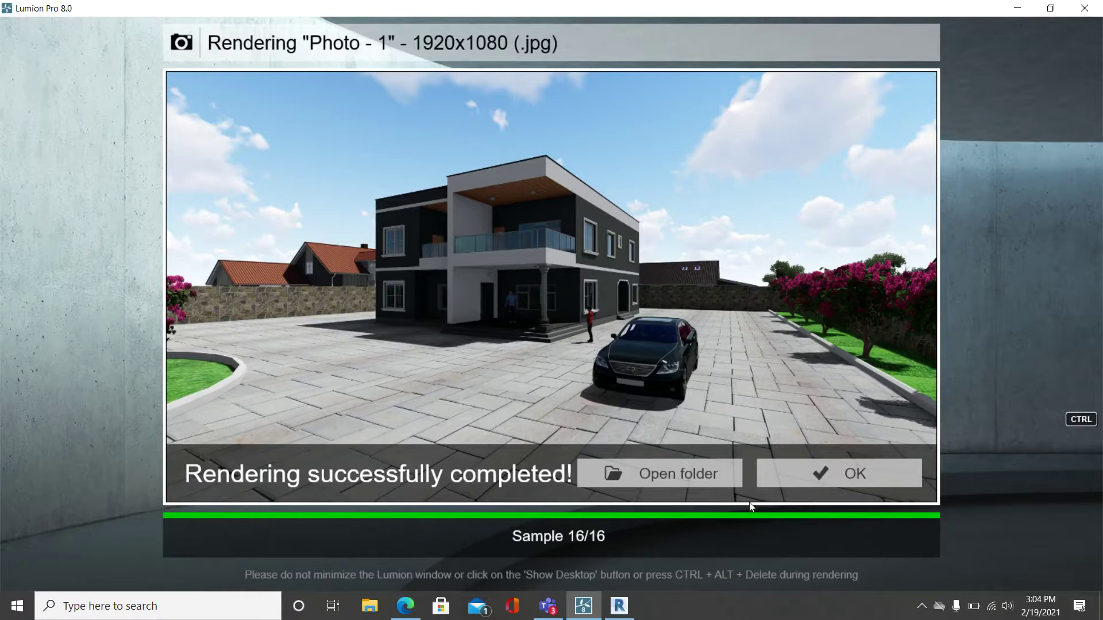
# Step: Open the render's output folder and view the "Lumion render" image in the photo viewer
pyautogui.click(691, 473)
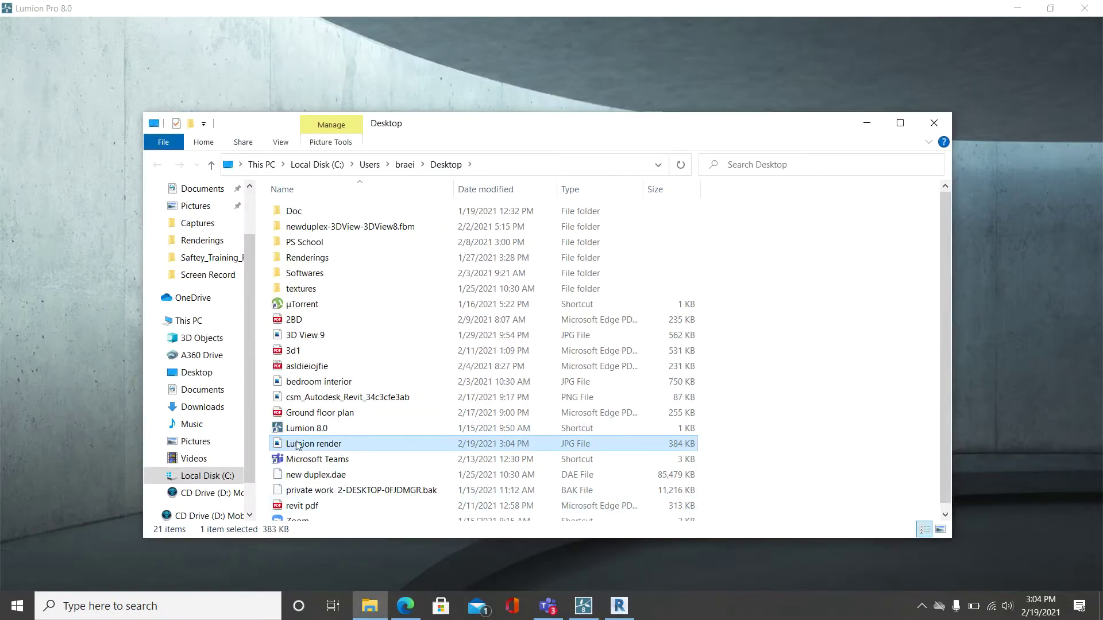
pyautogui.doubleClick(318, 445)
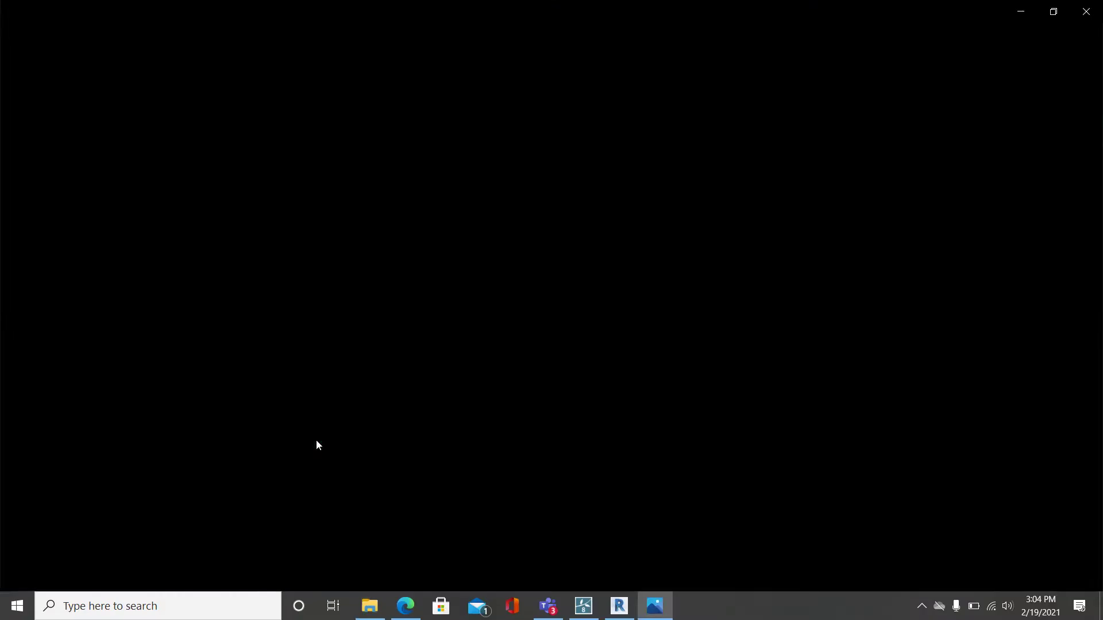